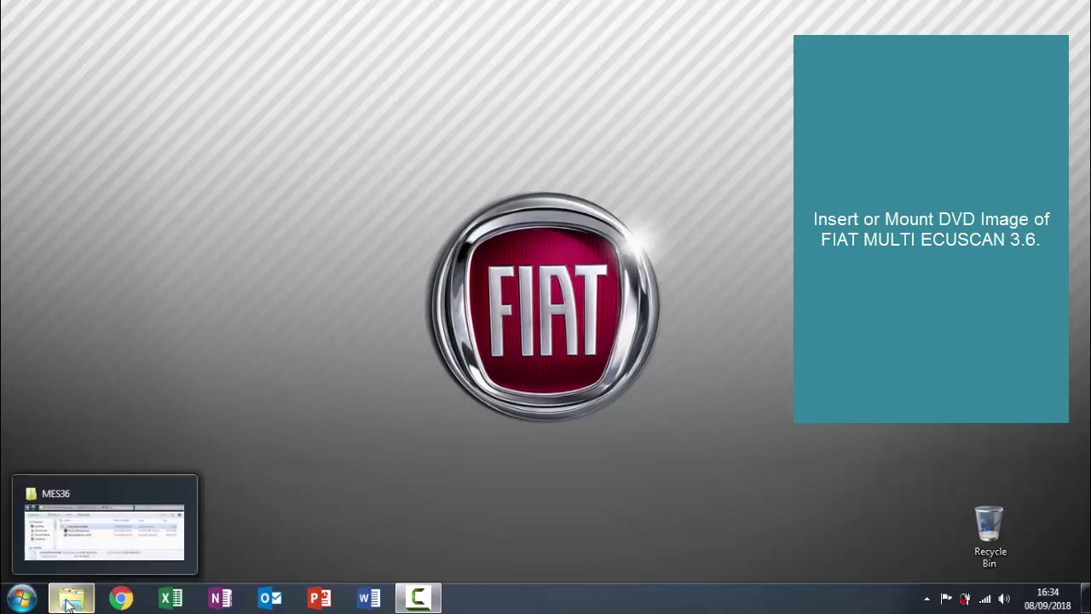
# - Open the Instructions Install text file in the MES36 folder, read the installation steps and close it
pyautogui.click(68, 601)
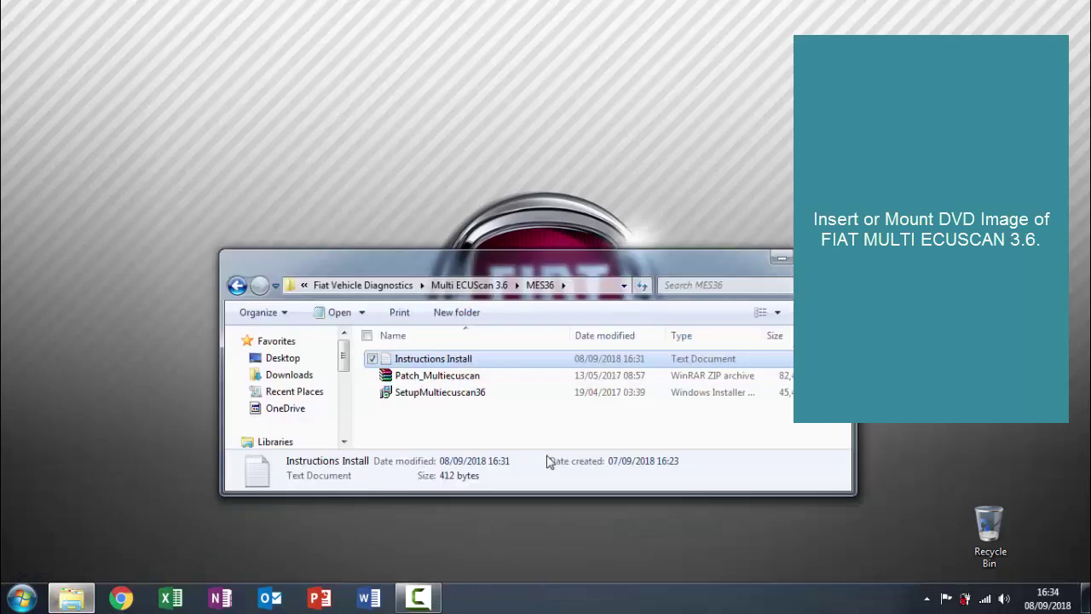
pyautogui.click(546, 434)
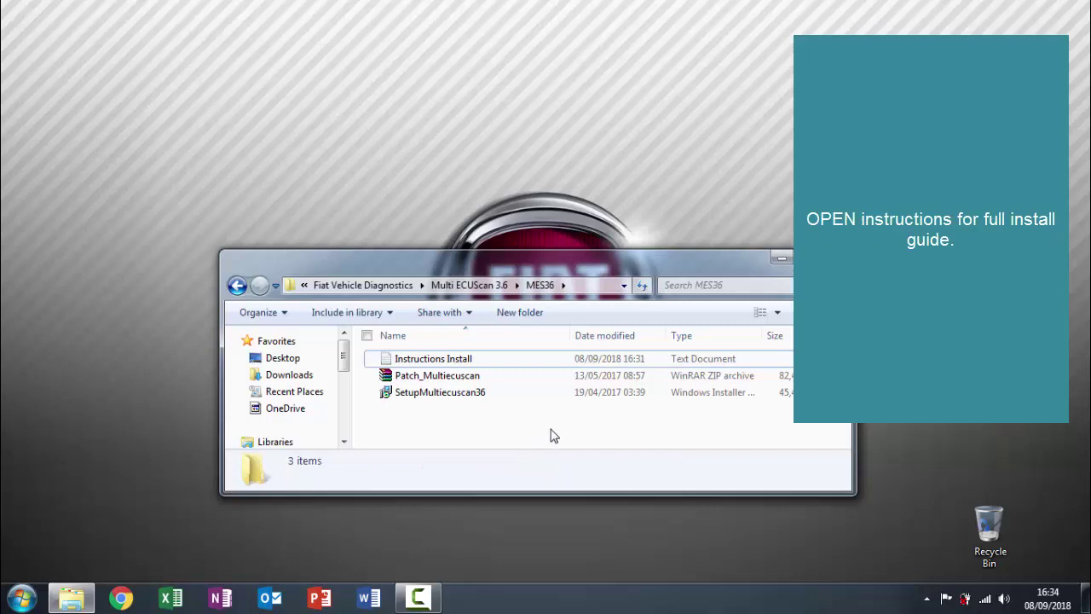
pyautogui.doubleClick(535, 359)
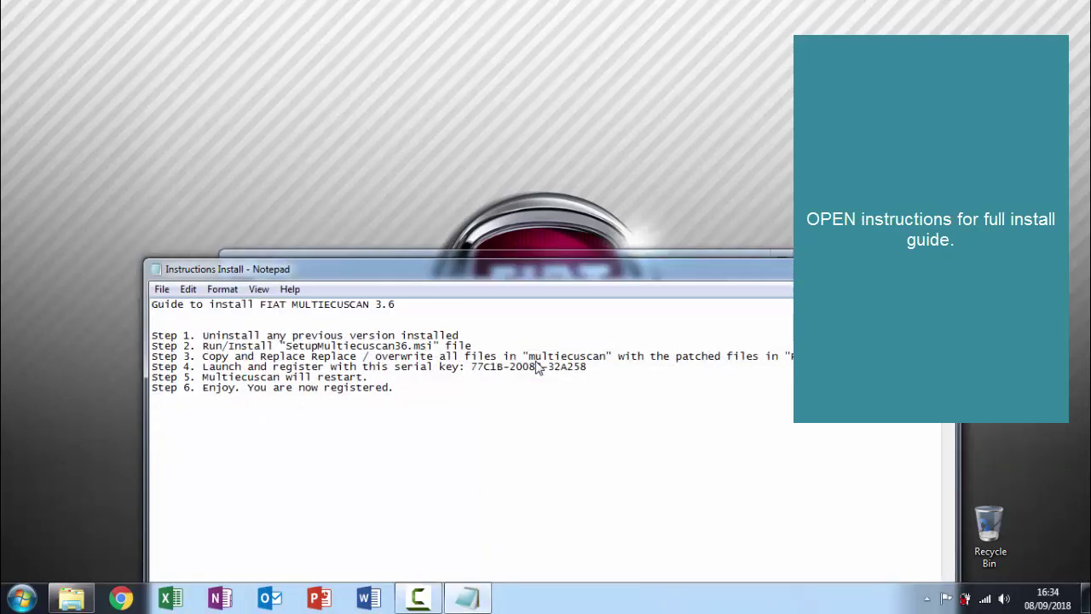
pyautogui.moveTo(402, 393)
pyautogui.mouseDown()
pyautogui.moveTo(138, 290)
pyautogui.moveTo(213, 346)
pyautogui.moveTo(456, 398)
pyautogui.moveTo(129, 292)
pyautogui.moveTo(421, 386)
pyautogui.mouseUp()
pyautogui.hotkey('alt', 'F4')
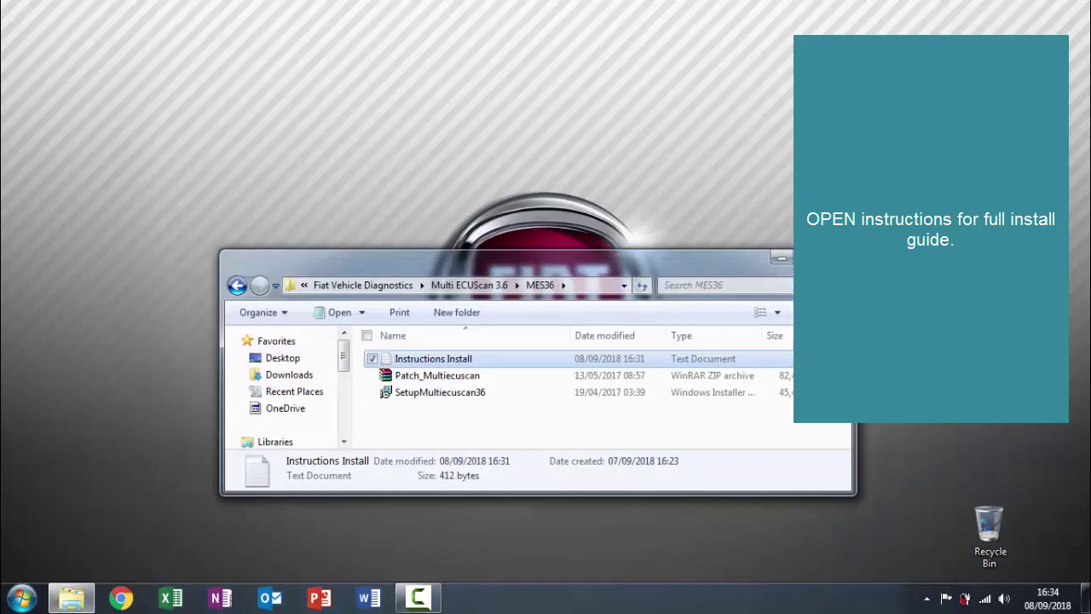
pyautogui.click(571, 436)
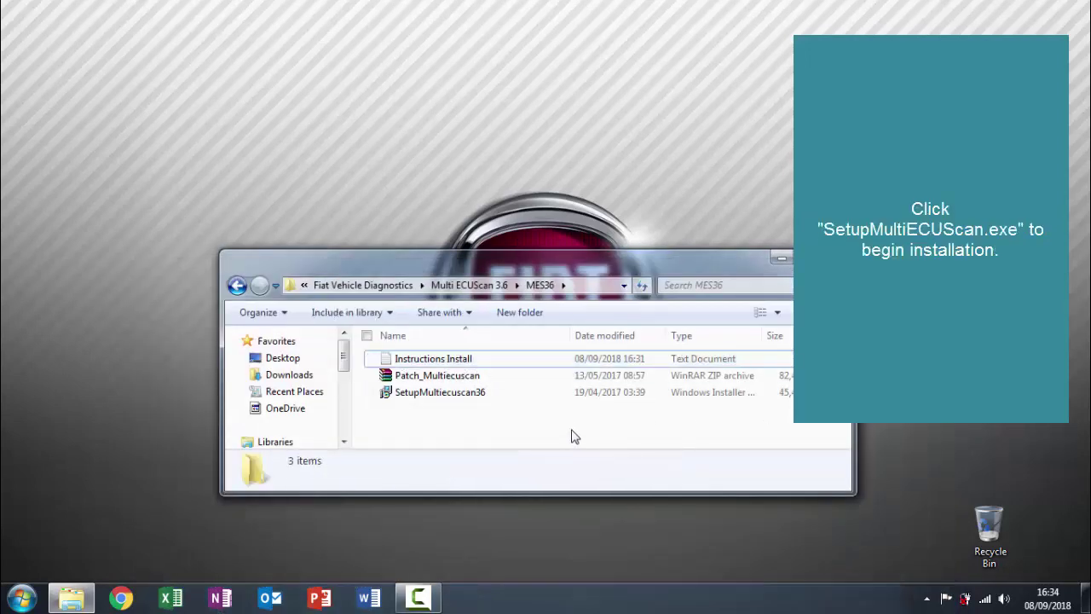
# - Launch the SetupMultiecuscan36 installer package from the MES36 folder and allow it to run
pyautogui.click(540, 399)
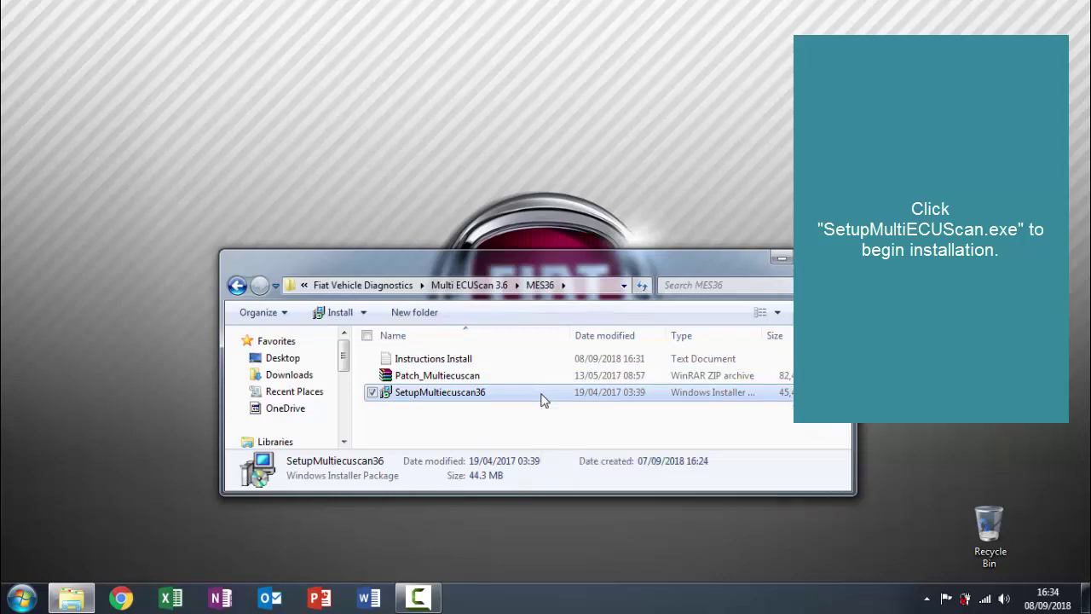
pyautogui.doubleClick(543, 400)
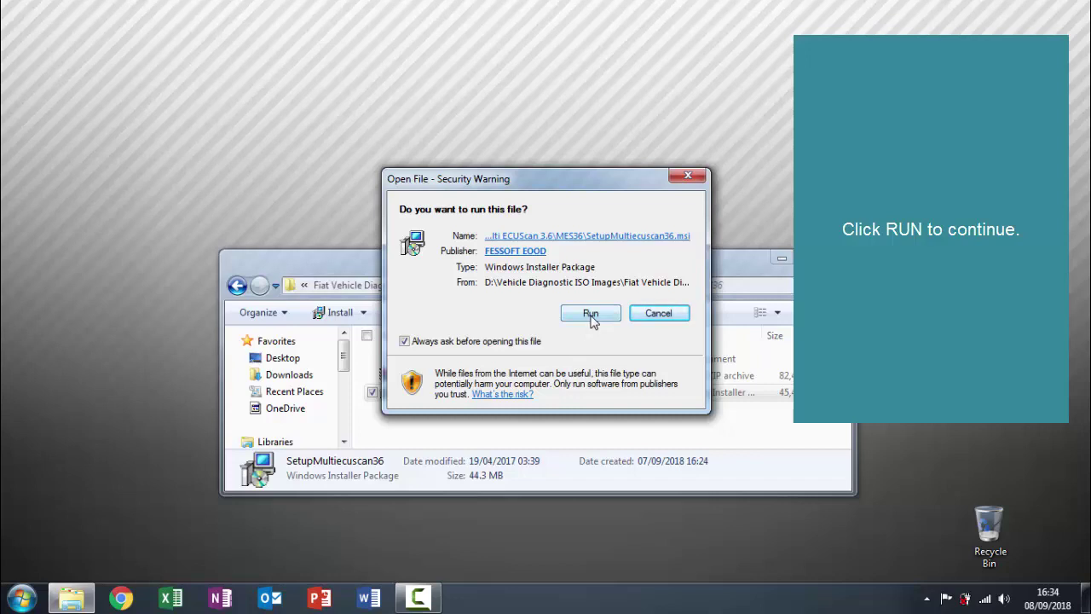
pyautogui.click(592, 316)
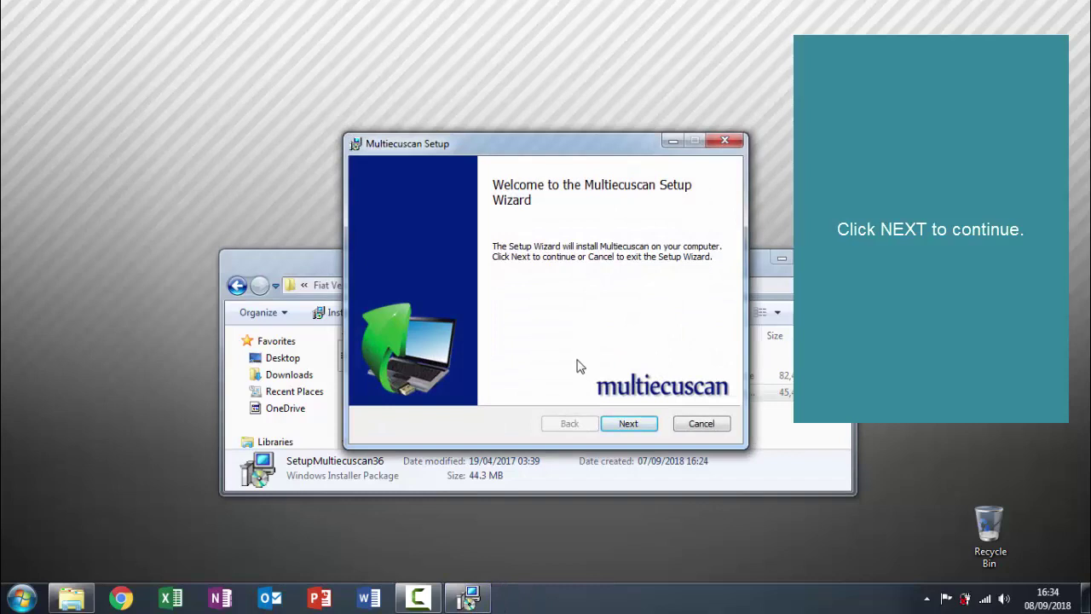
# - Accept the license agreement, install Multiecuscan to the default C:\Program Files\Multiecuscan\ folder and finish the setup wizard
pyautogui.click(630, 425)
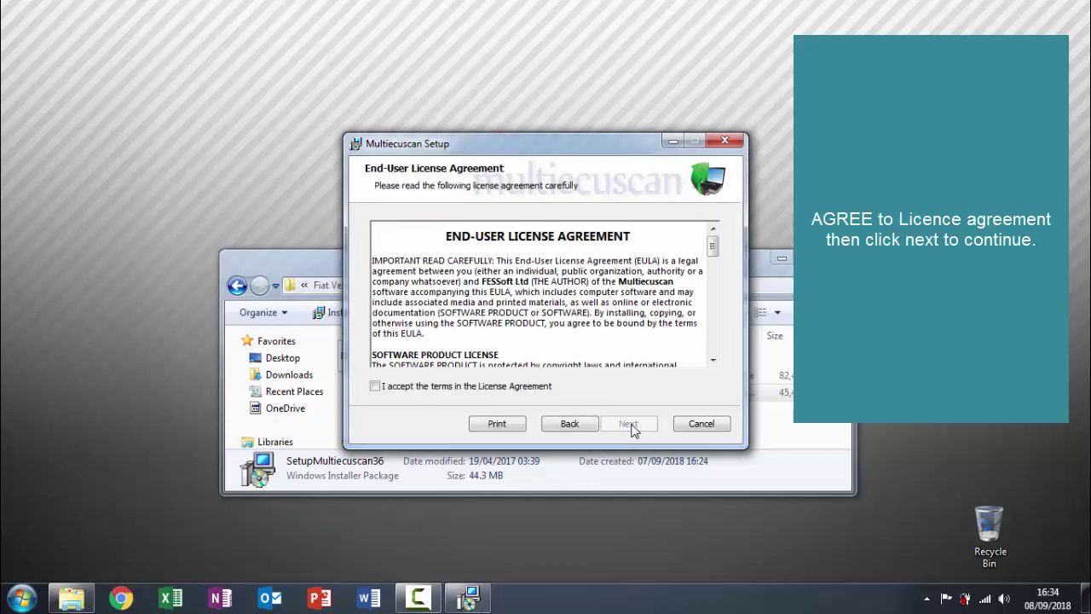
pyautogui.click(376, 387)
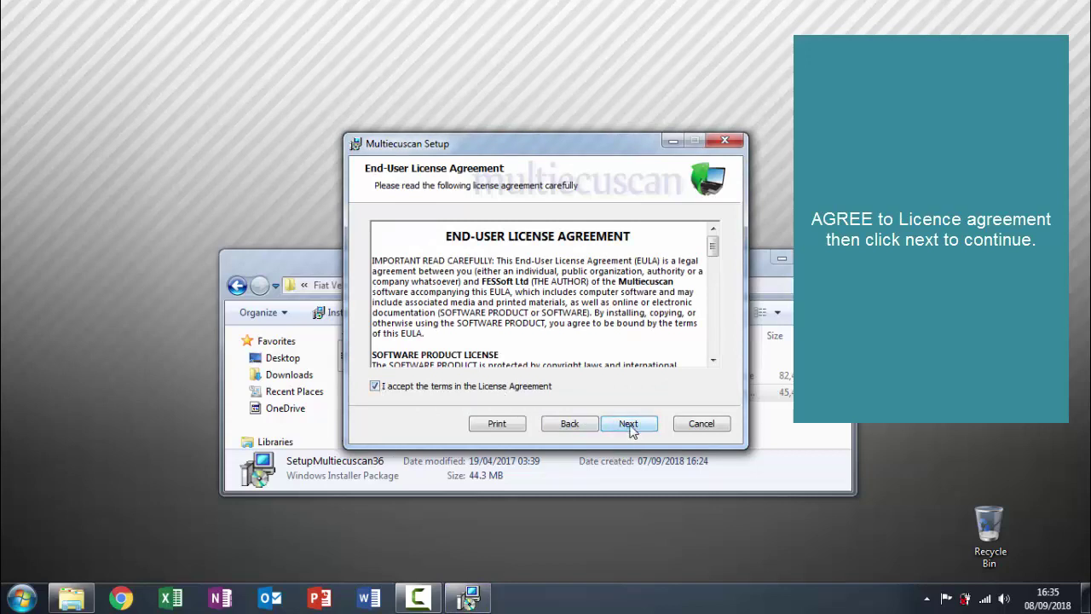
pyautogui.click(629, 425)
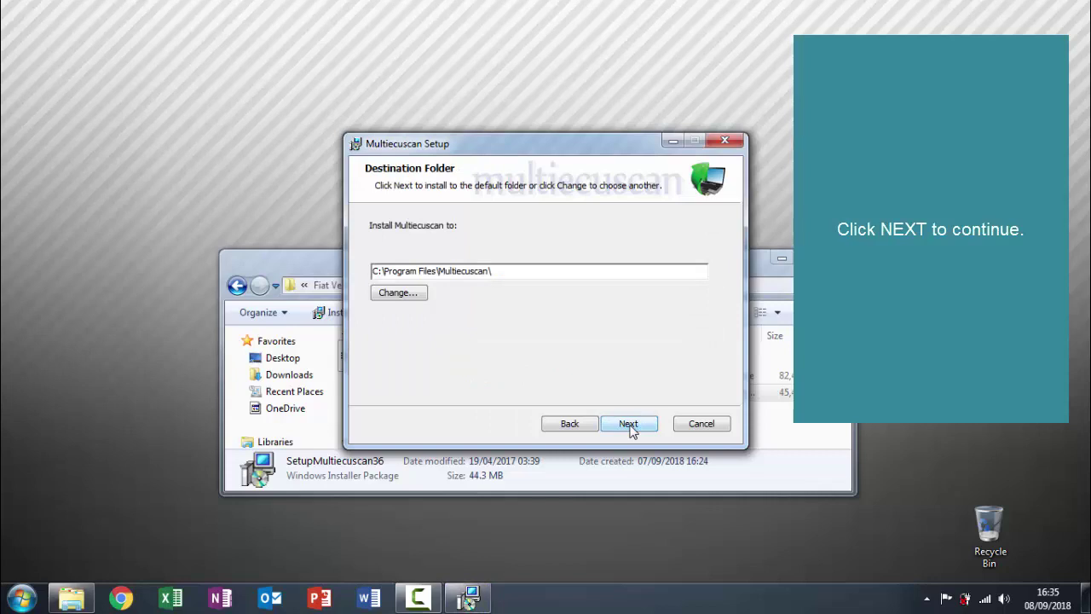
pyautogui.click(629, 426)
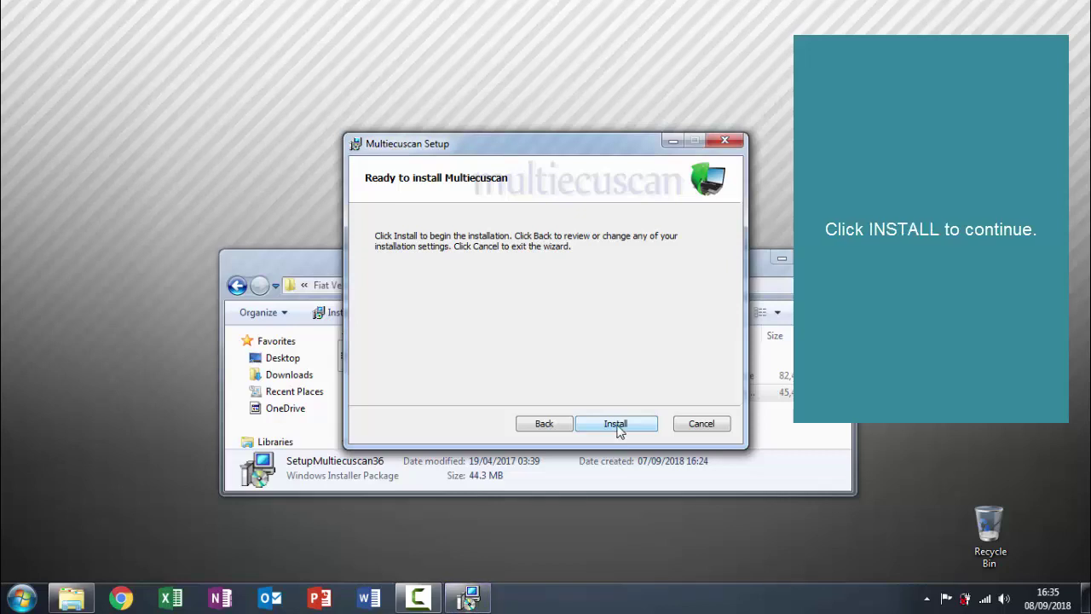
pyautogui.click(617, 426)
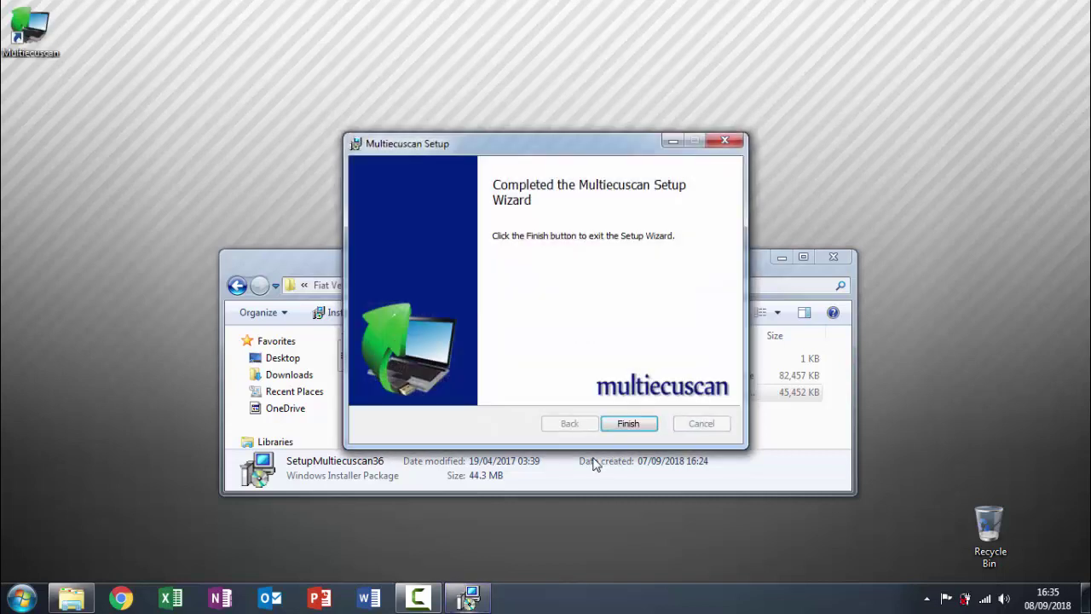
pyautogui.click(628, 424)
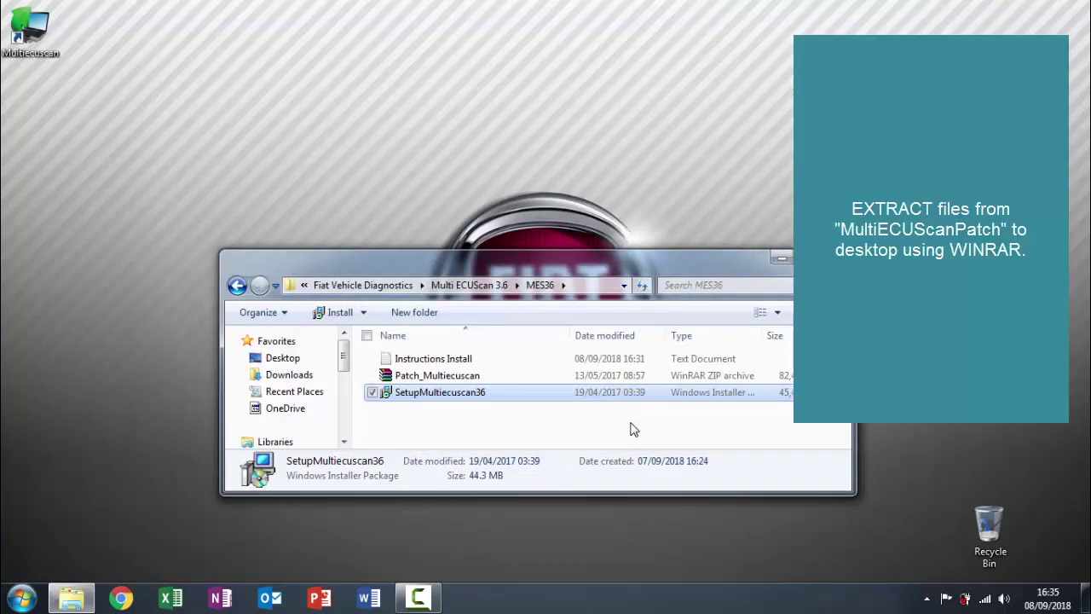
# - Extract the Patch_Multiecuscan archive to the Desktop with WinRAR
pyautogui.click(531, 379)
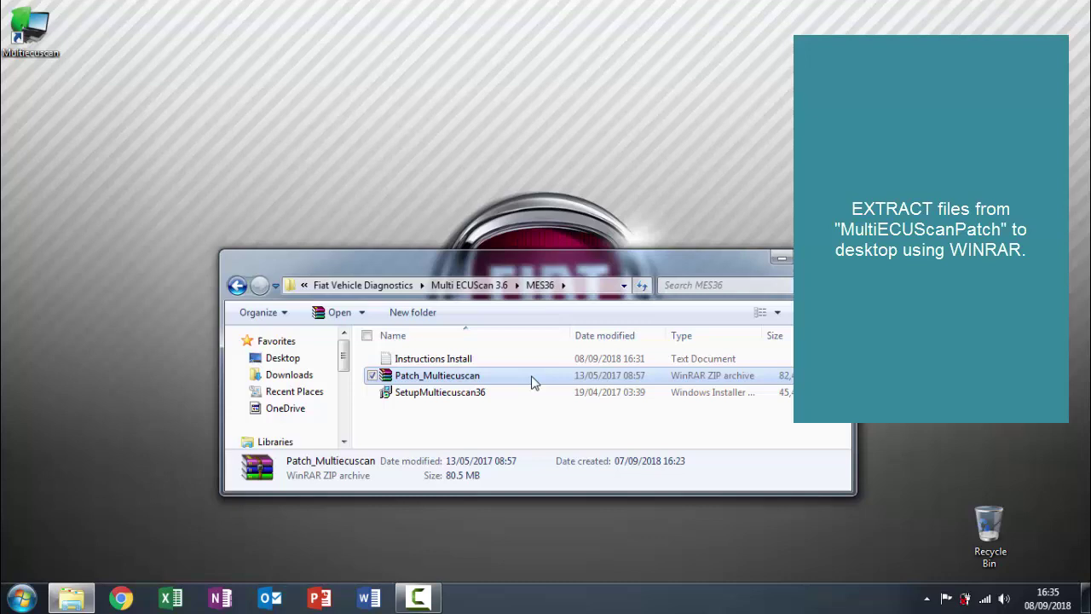
pyautogui.doubleClick(532, 376)
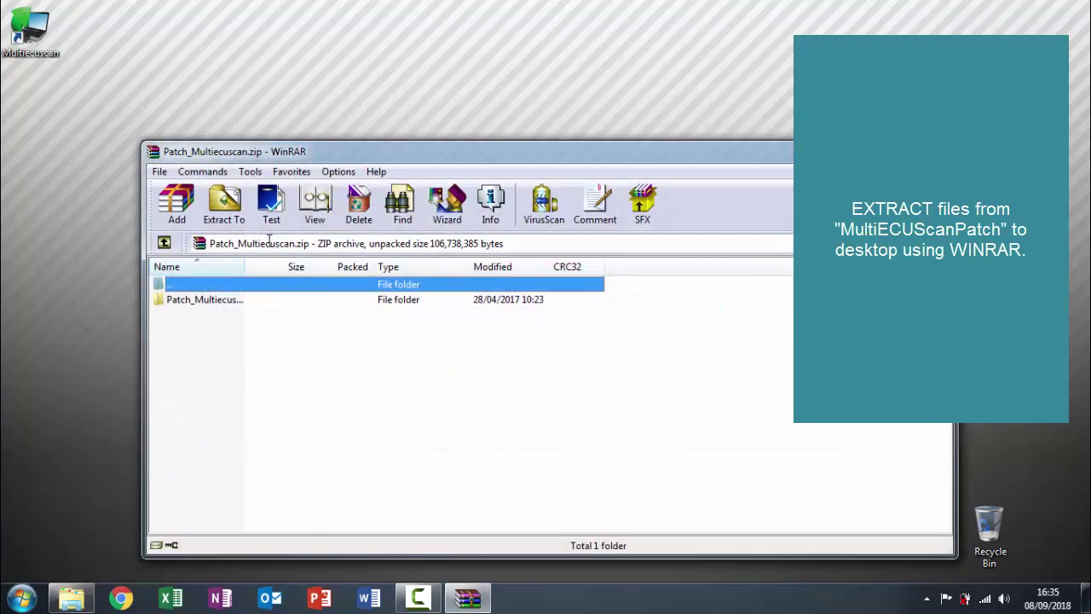
pyautogui.click(225, 205)
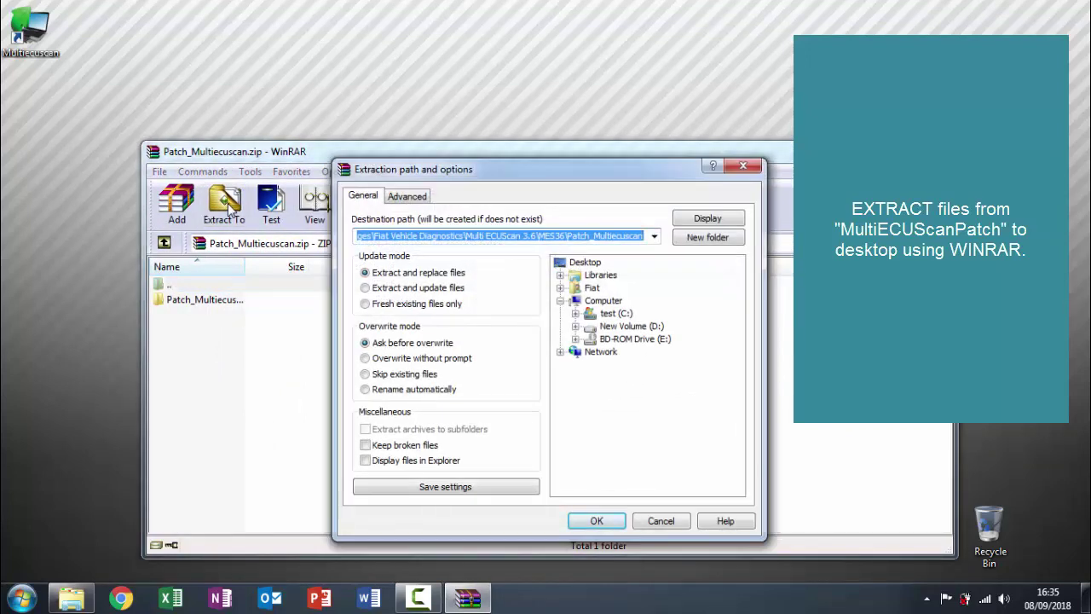
pyautogui.click(588, 263)
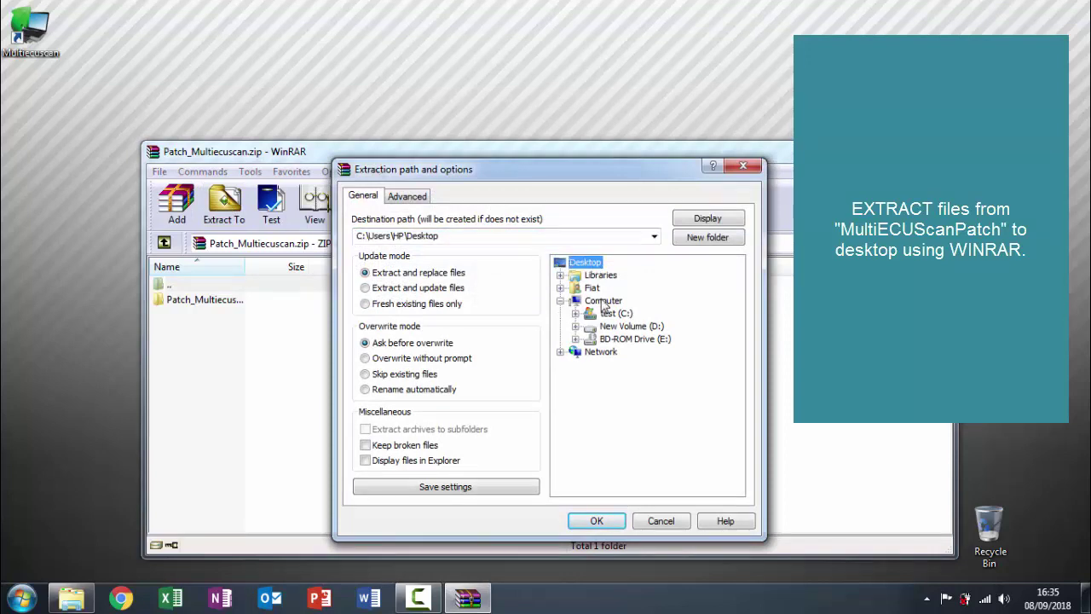
pyautogui.click(596, 522)
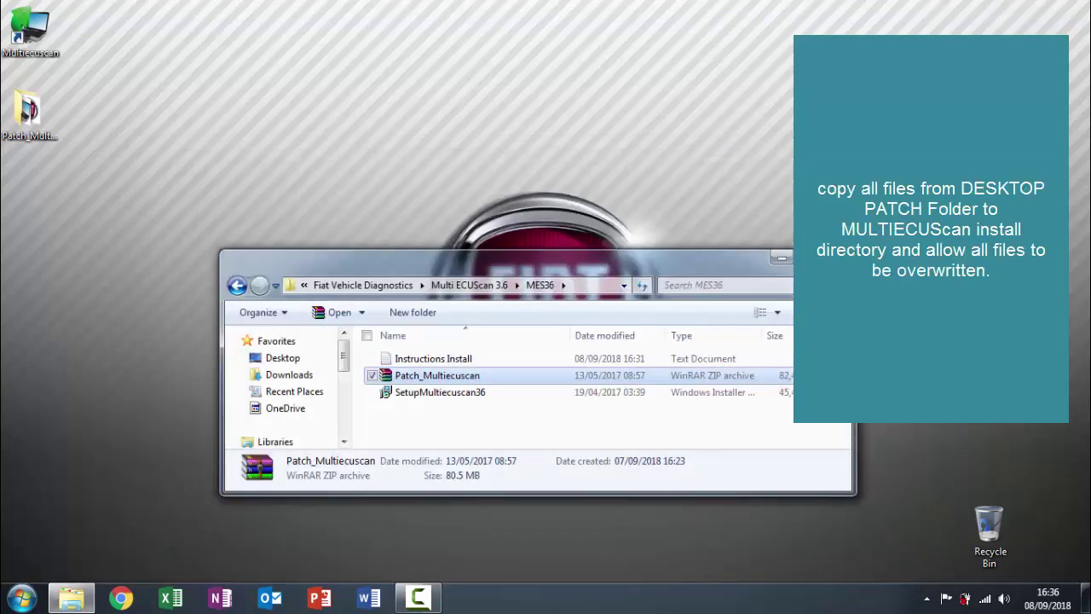
# - Copy all items inside the extracted Patch_Multiecuscan folder on the desktop
pyautogui.click(31, 117)
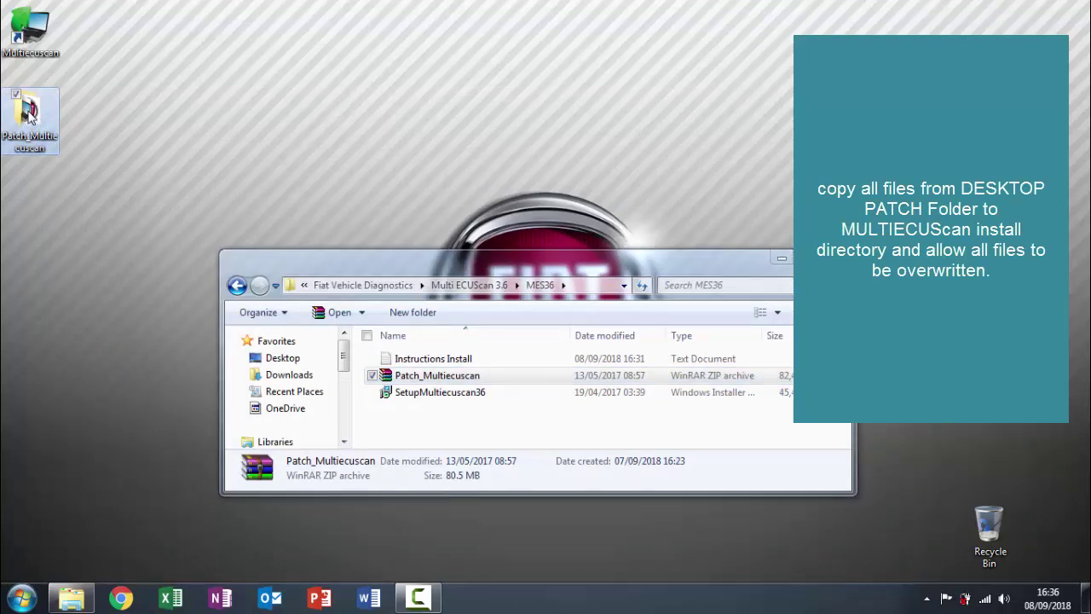
pyautogui.doubleClick(29, 115)
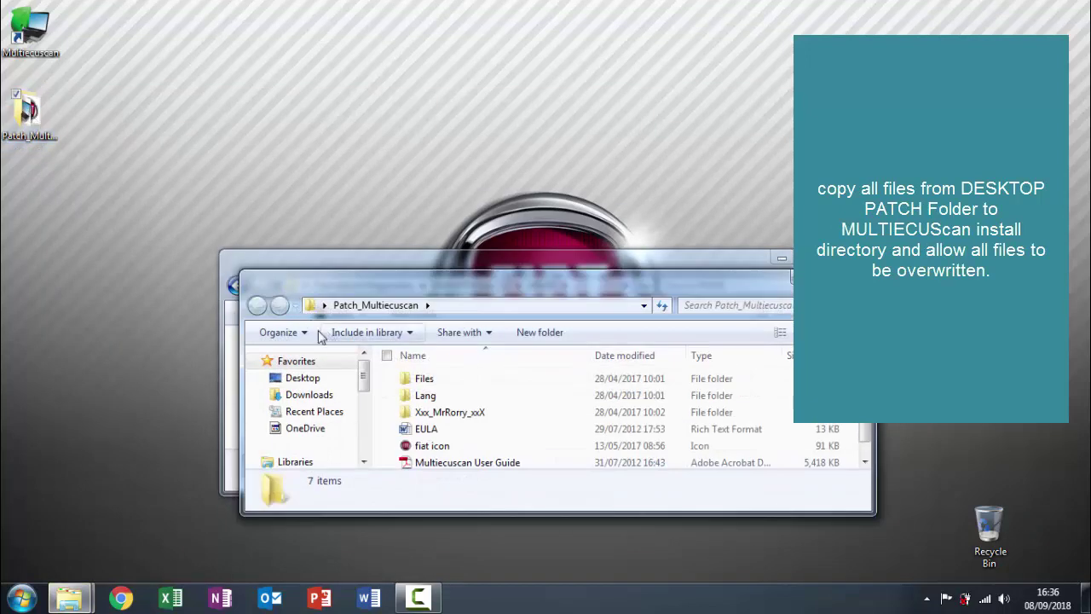
pyautogui.click(277, 332)
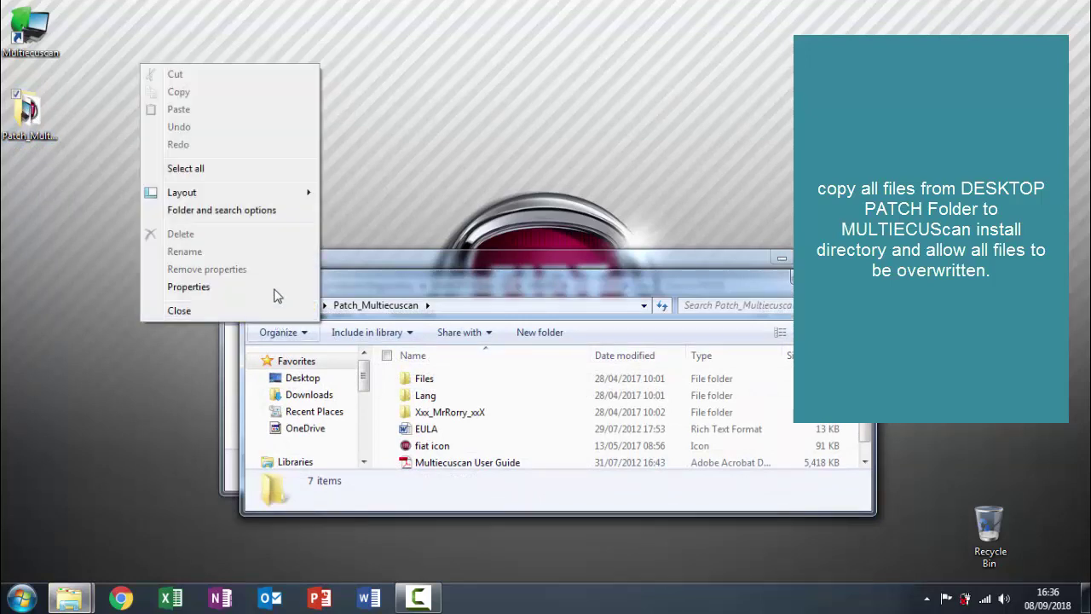
pyautogui.click(257, 168)
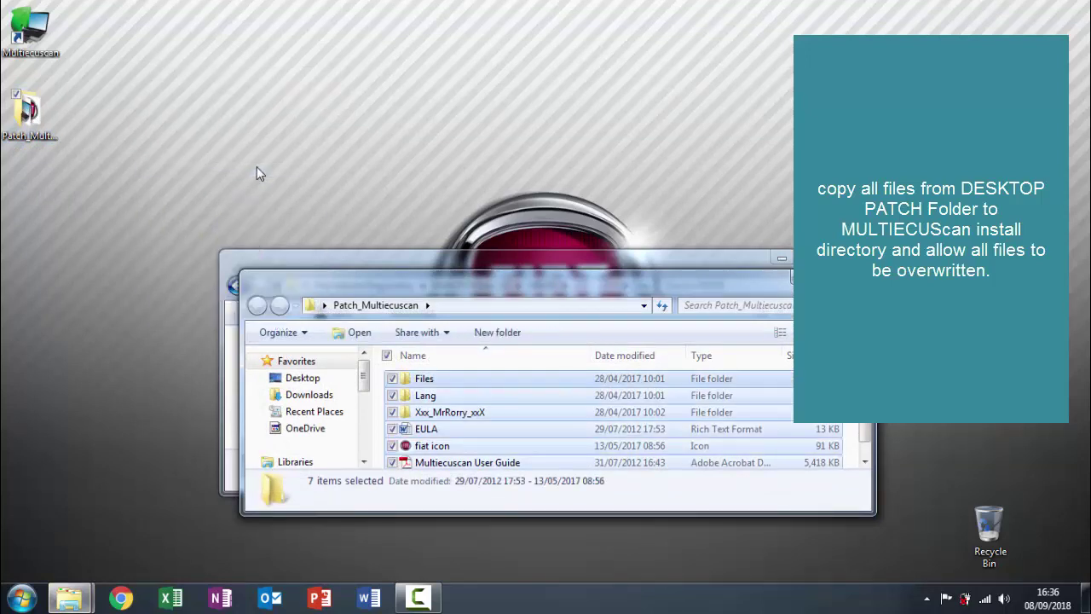
pyautogui.rightClick(491, 408)
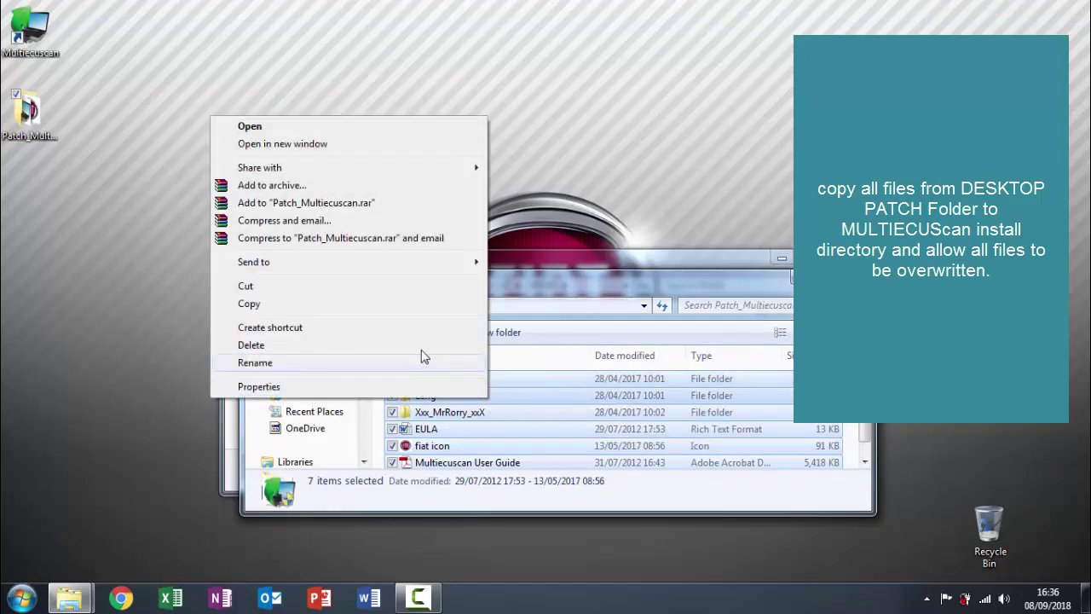
pyautogui.click(404, 307)
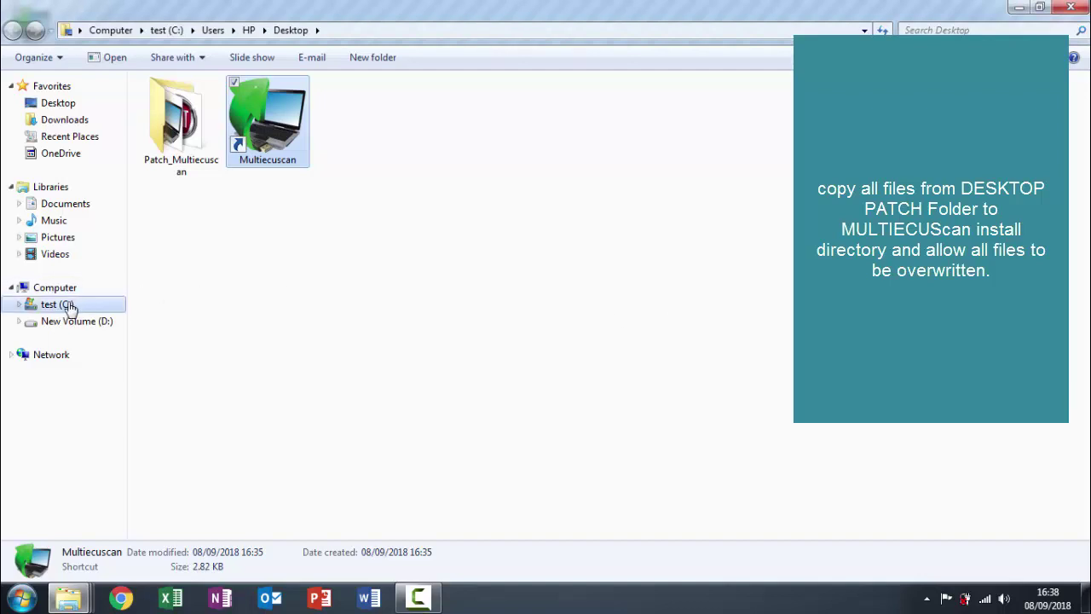
# - Go to the Multiecuscan installation folder inside Program Files on the C: drive
pyautogui.click(71, 309)
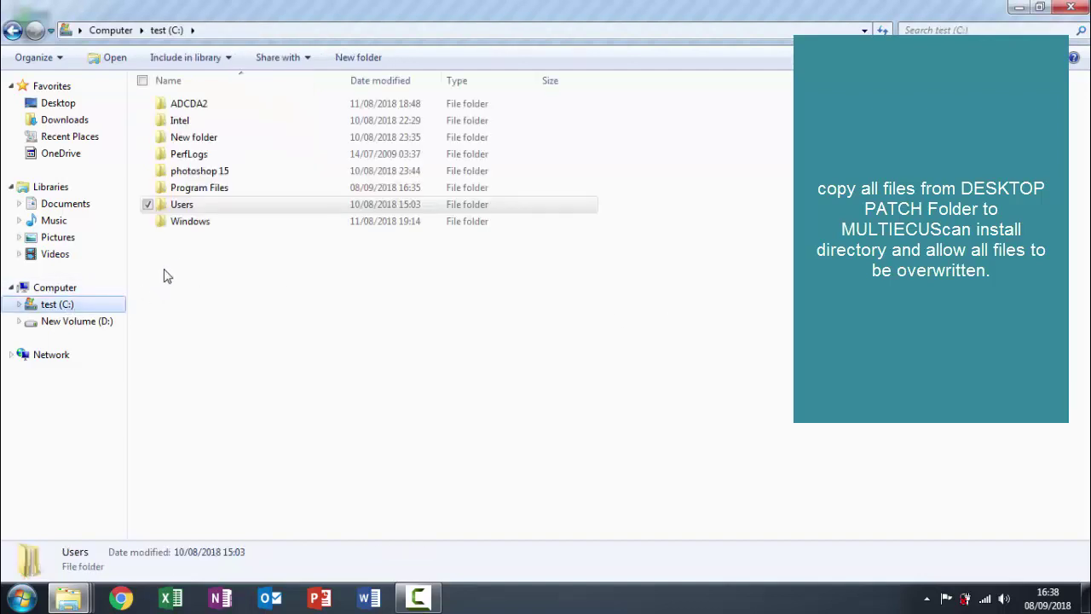
pyautogui.doubleClick(179, 195)
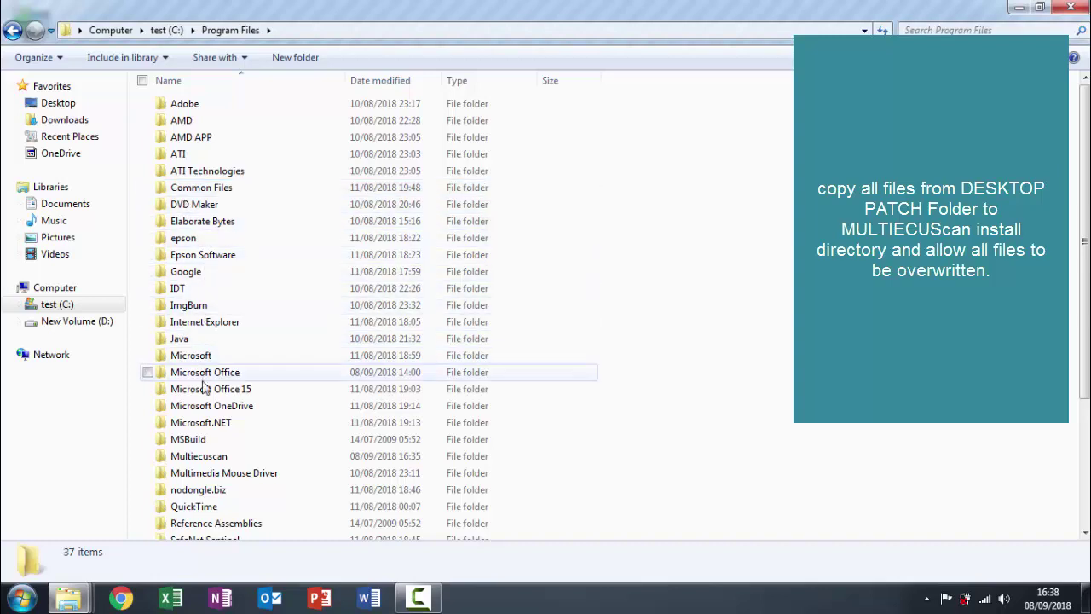
pyautogui.click(187, 458)
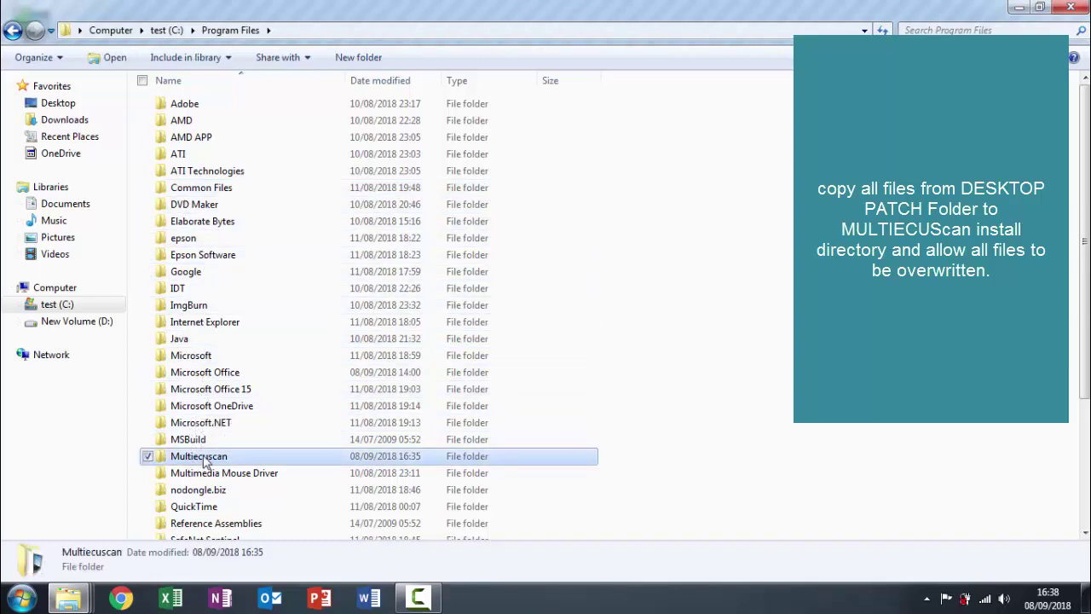
pyautogui.doubleClick(258, 461)
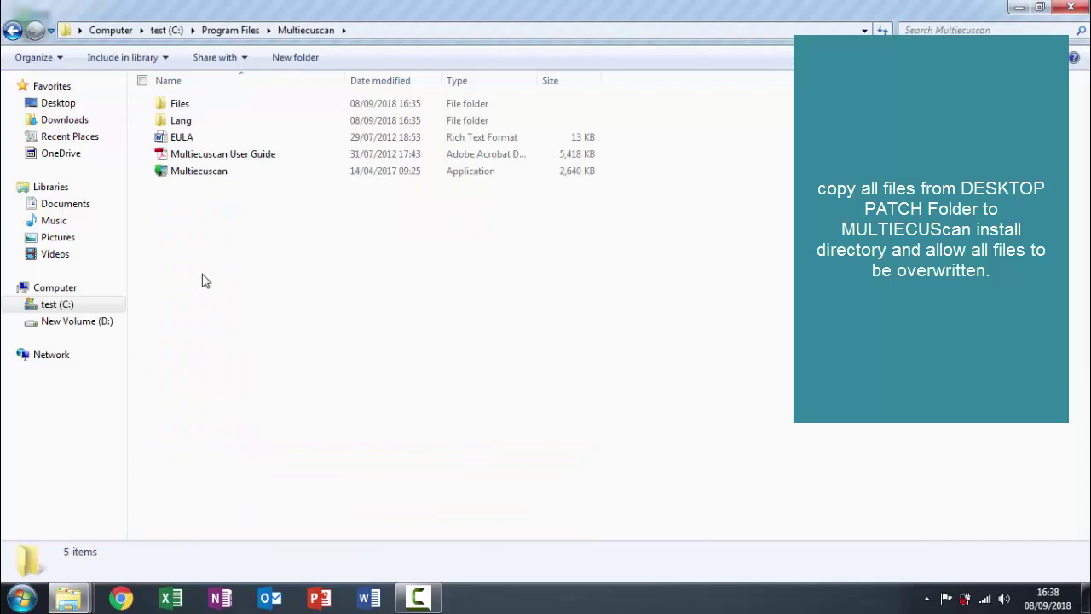
# - Paste the copied patch files into the Multiecuscan folder, merging existing folders and granting administrator permission, and close the window
pyautogui.rightClick(180, 230)
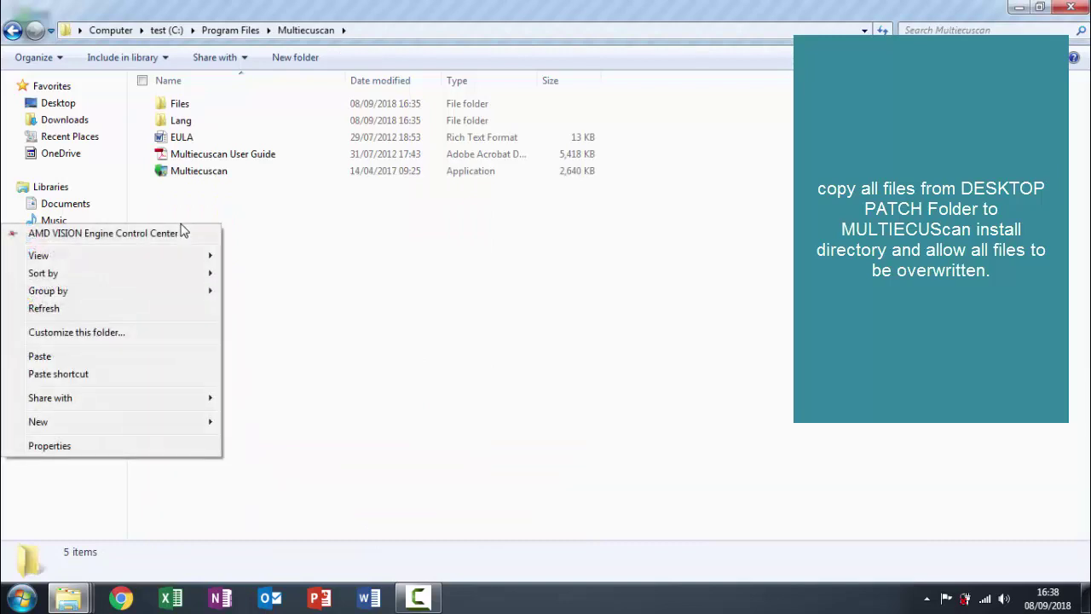
pyautogui.click(143, 357)
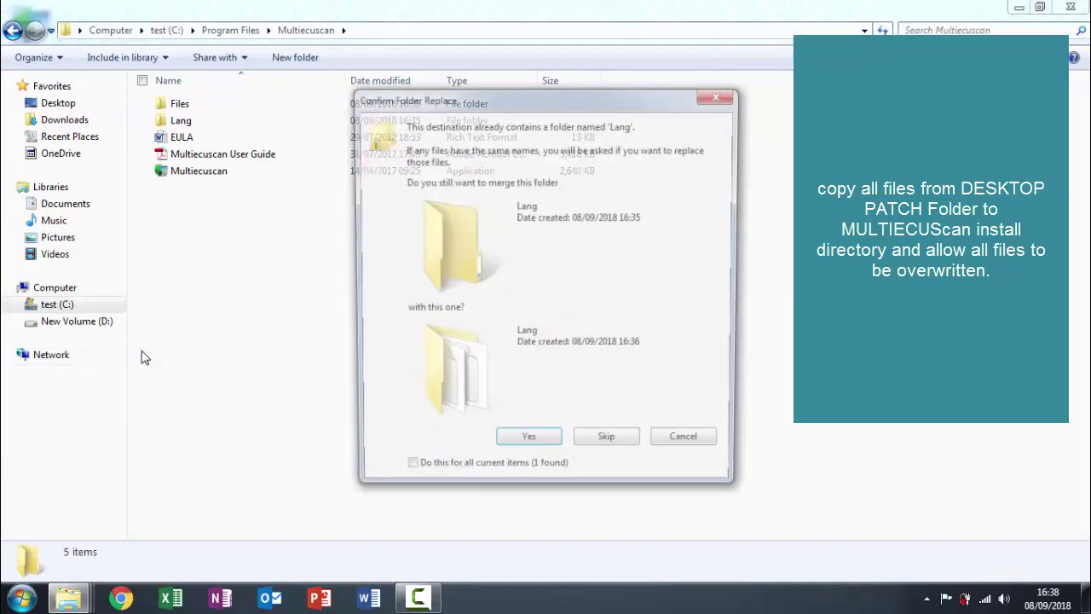
pyautogui.click(417, 480)
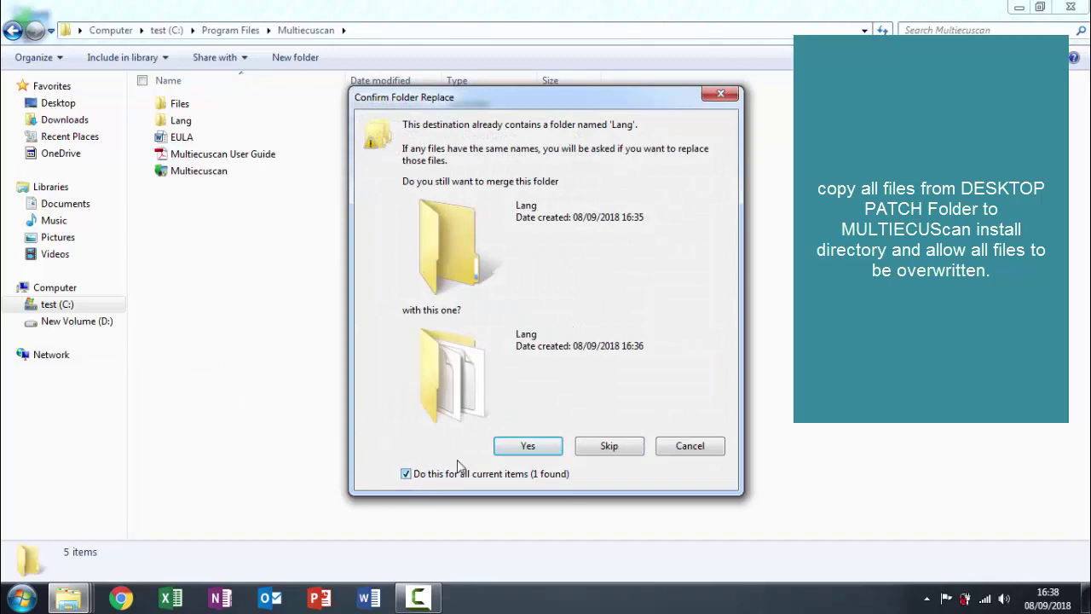
pyautogui.press('Return')
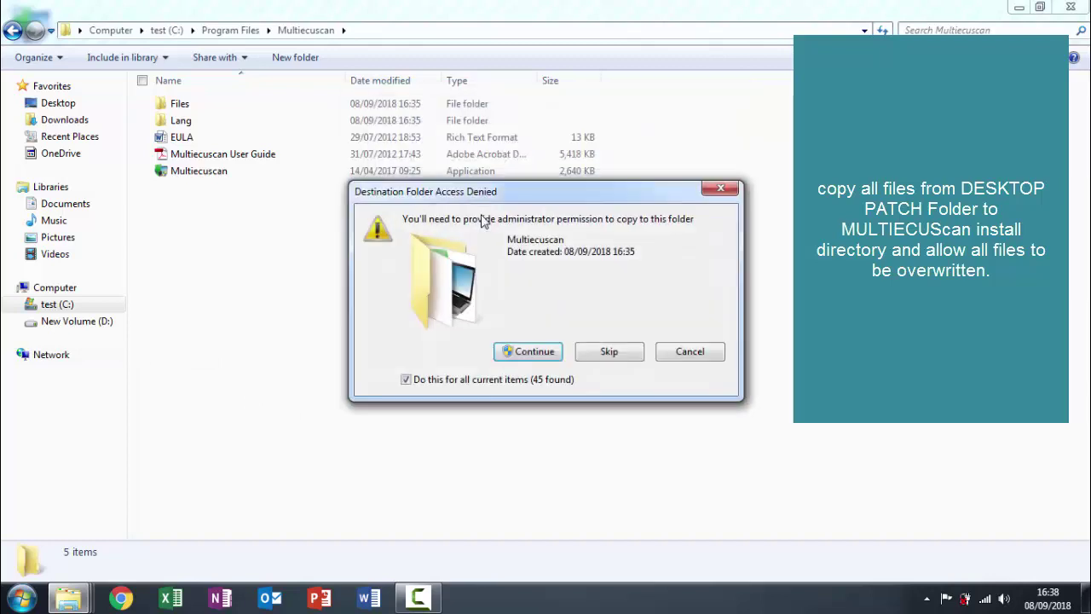
pyautogui.click(529, 353)
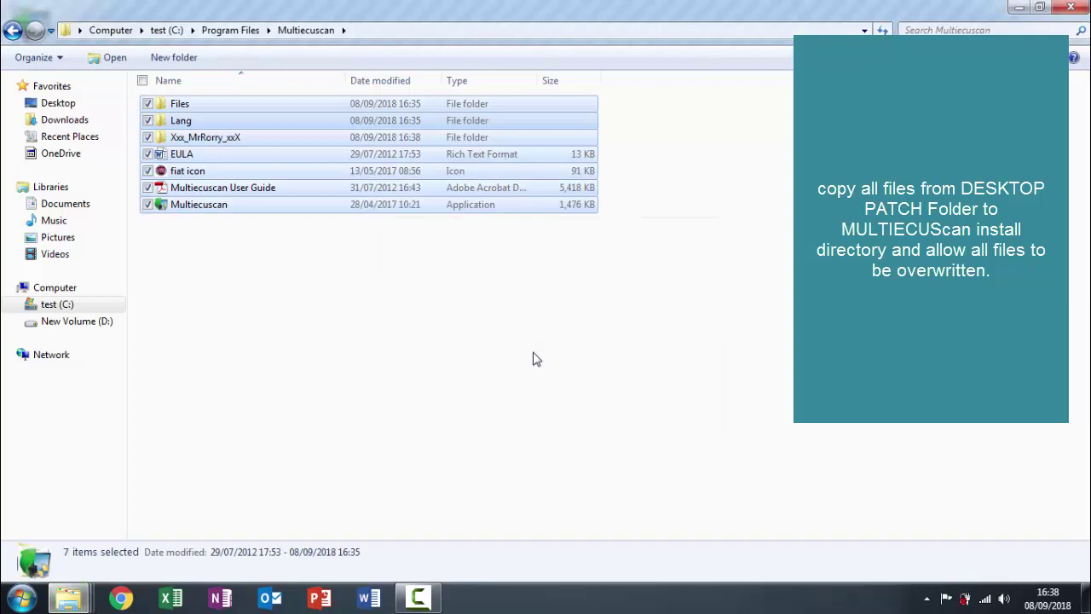
pyautogui.click(1070, 9)
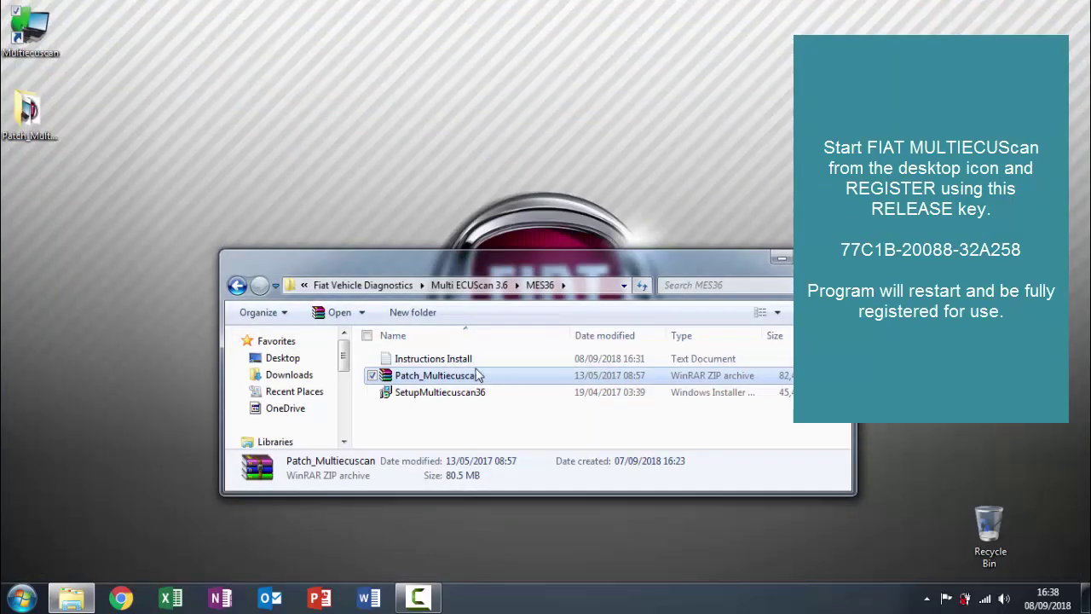
# - Copy the serial key from the Instructions Install text file, and close the file and the MES36 folder window
pyautogui.click(463, 361)
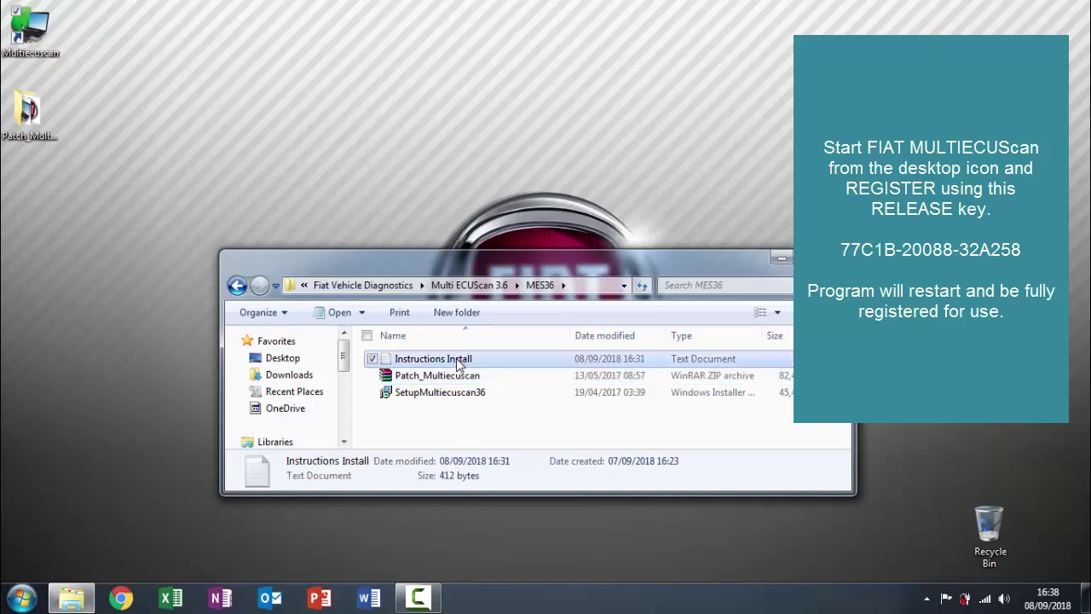
pyautogui.doubleClick(458, 362)
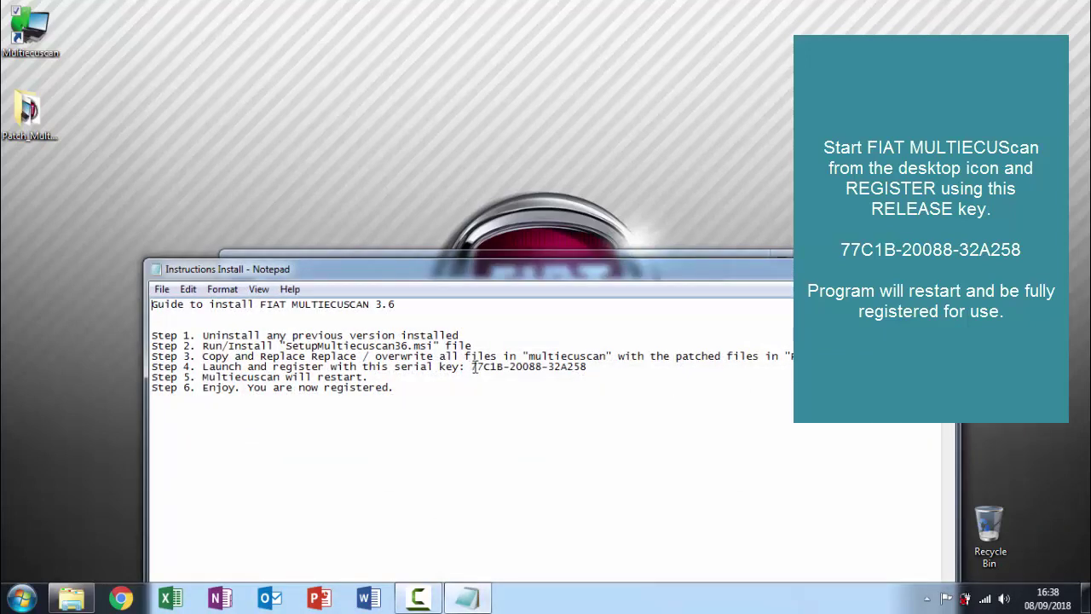
pyautogui.moveTo(471, 366); pyautogui.dragTo(592, 366)
pyautogui.rightClick(577, 367)
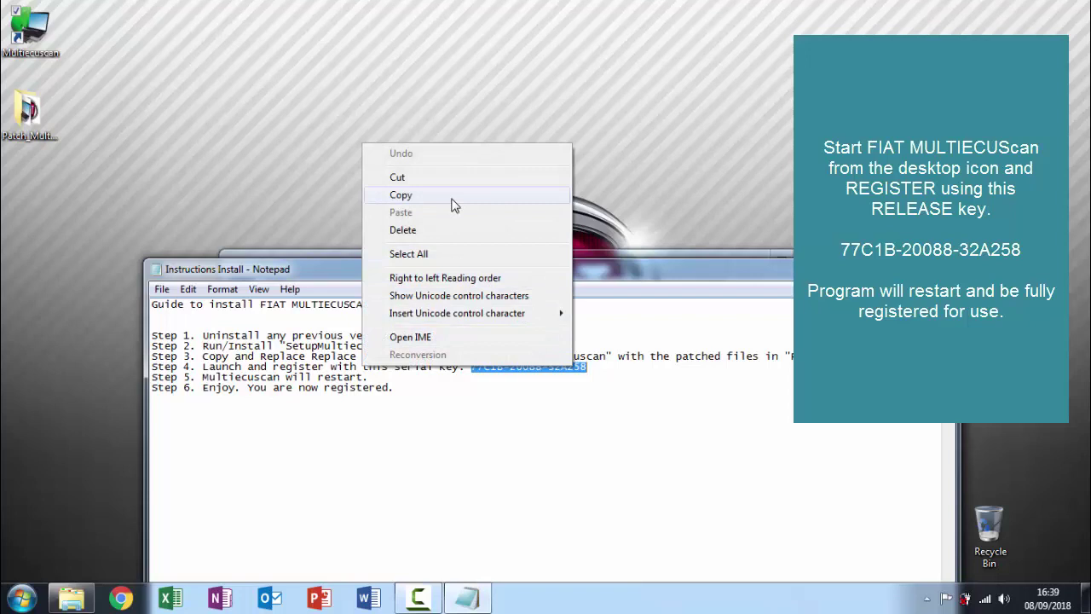
pyautogui.click(452, 195)
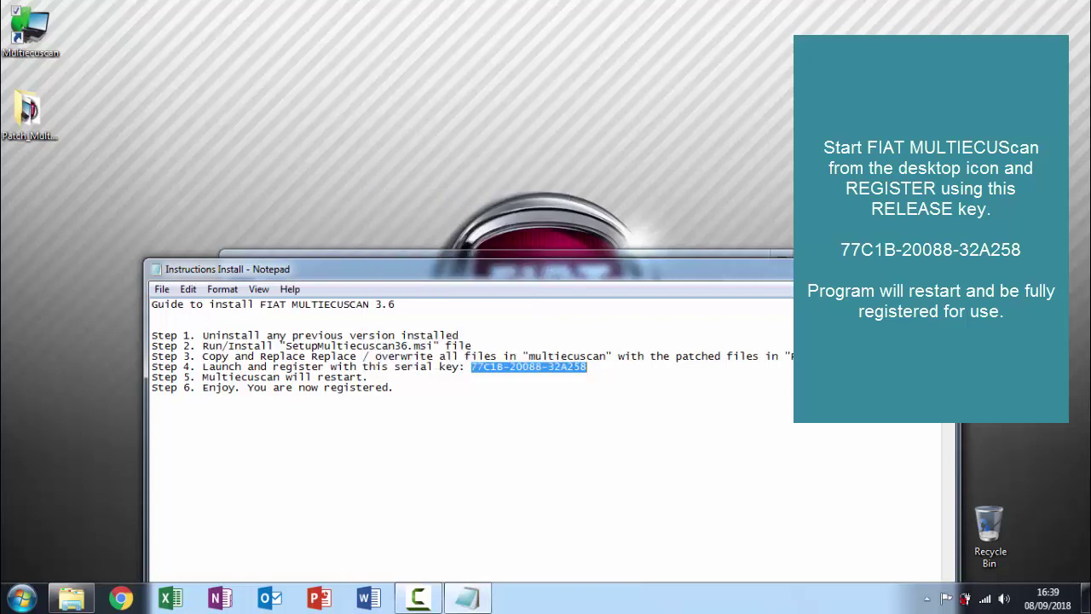
pyautogui.hotkey('alt', 'F4')
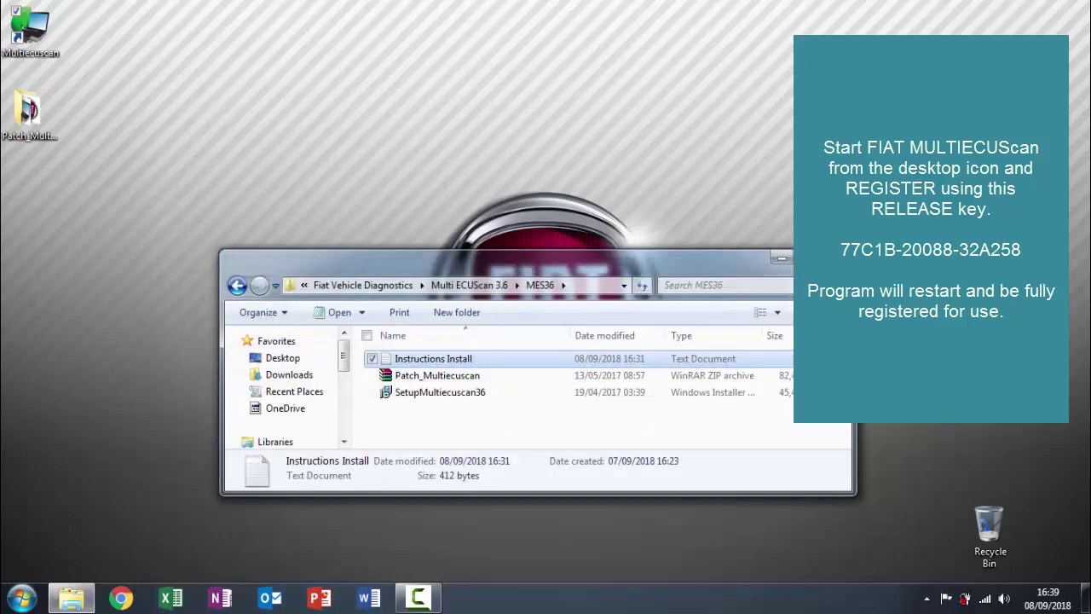
pyautogui.hotkey('alt', 'F4')
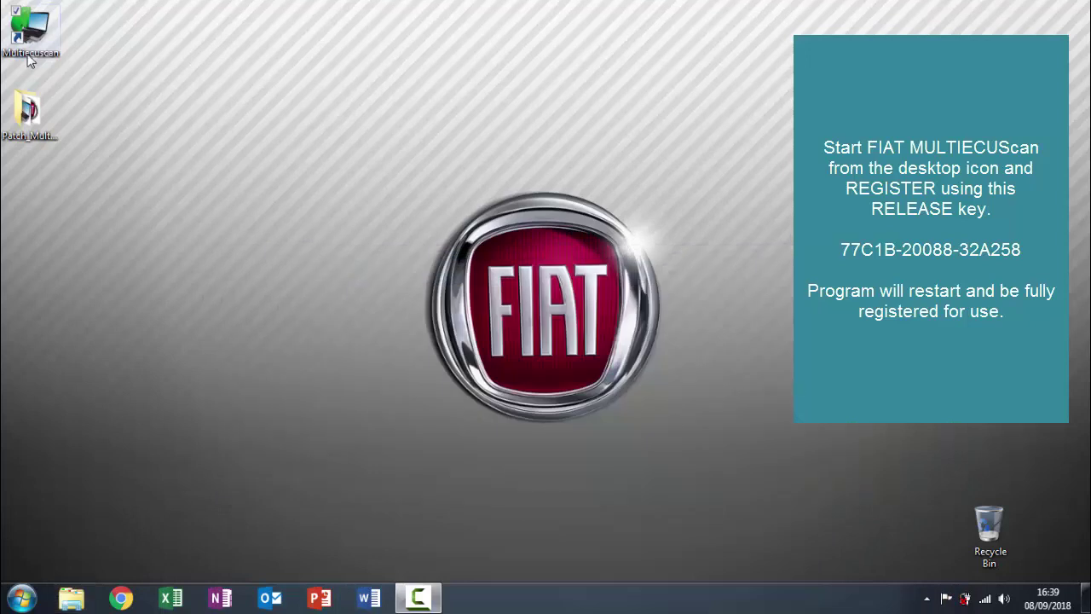
# - Launch Multiecuscan from the desktop and activate its registration with the copied license key, confirming the restart
pyautogui.doubleClick(30, 31)
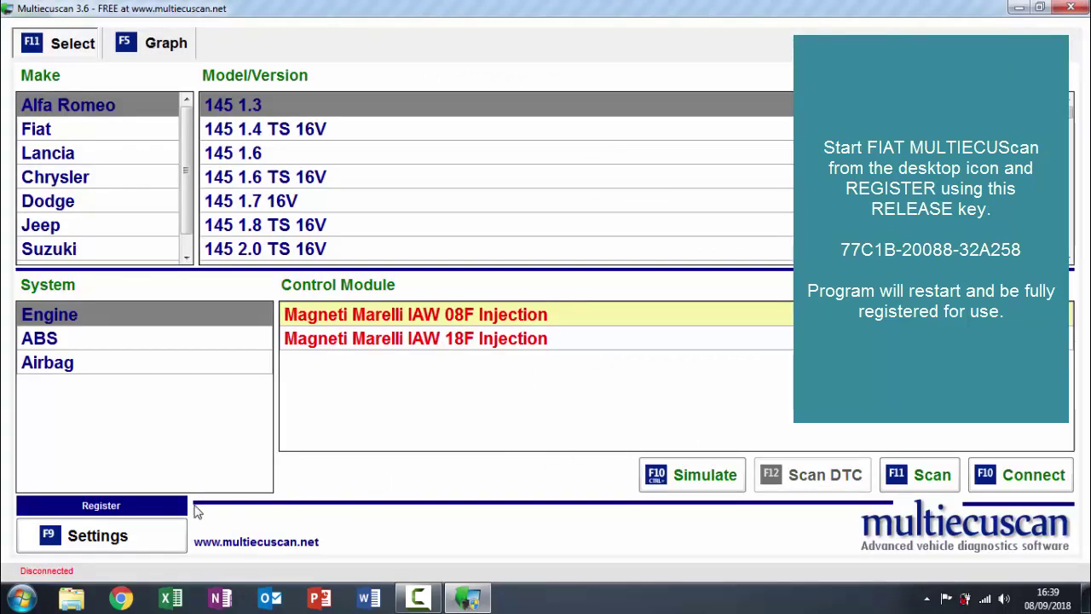
pyautogui.click(101, 509)
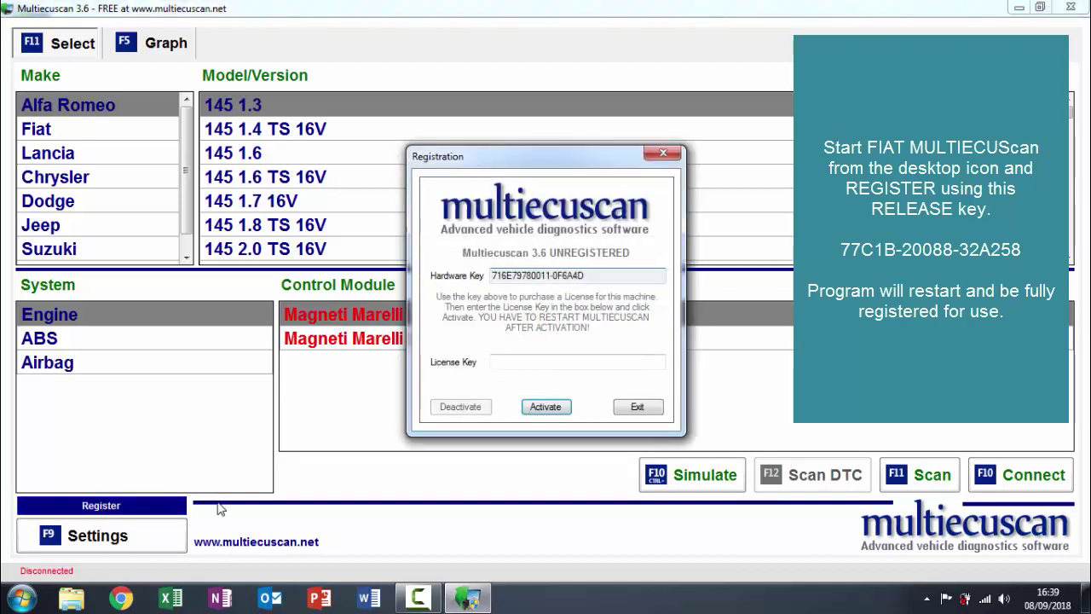
pyautogui.click(501, 362)
pyautogui.rightClick(500, 362)
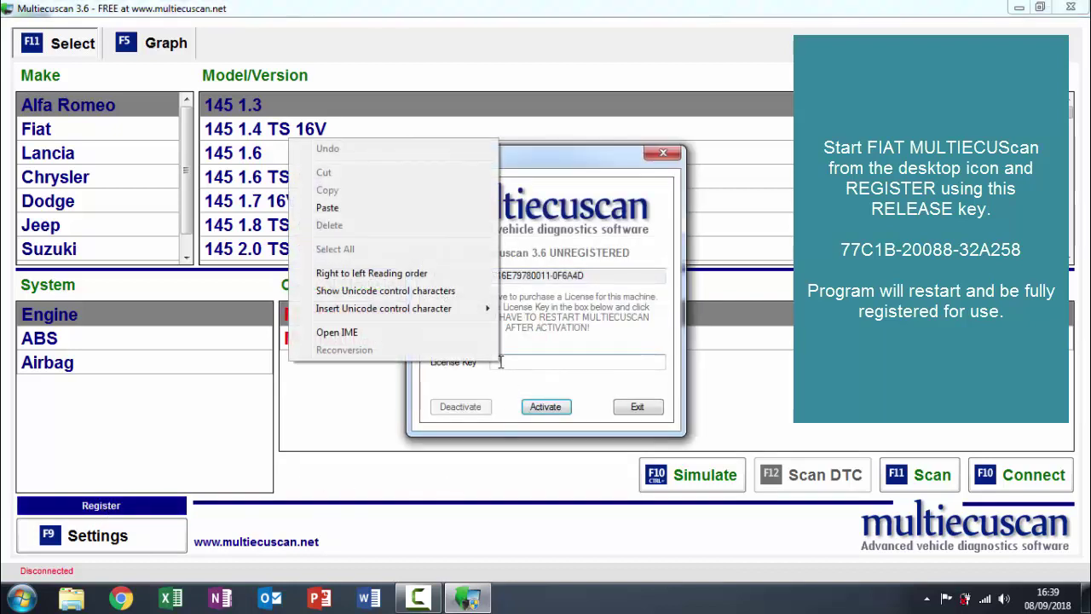
pyautogui.click(327, 208)
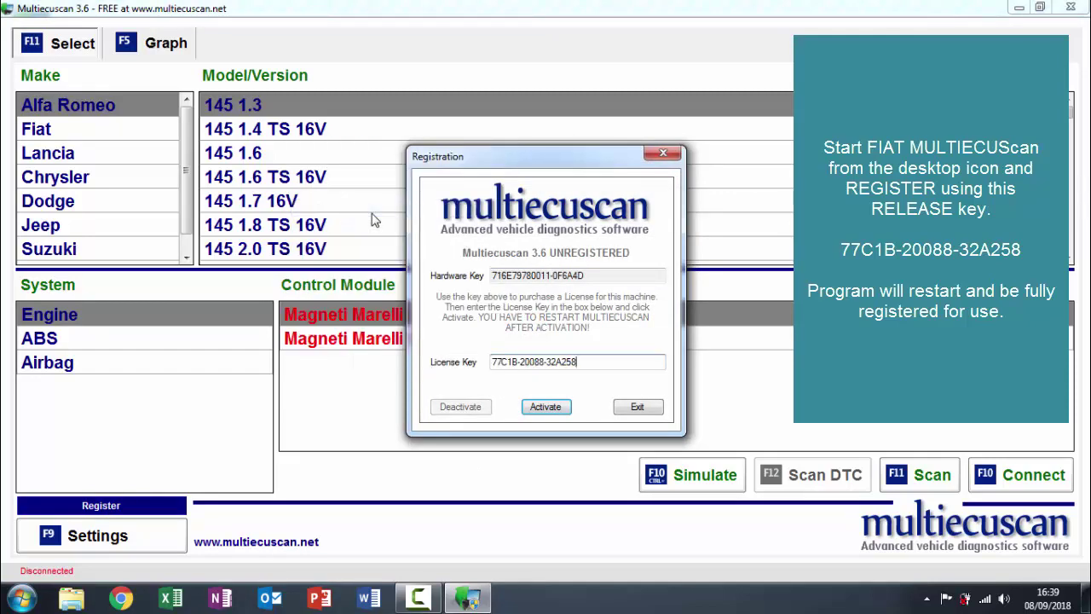
pyautogui.click(544, 407)
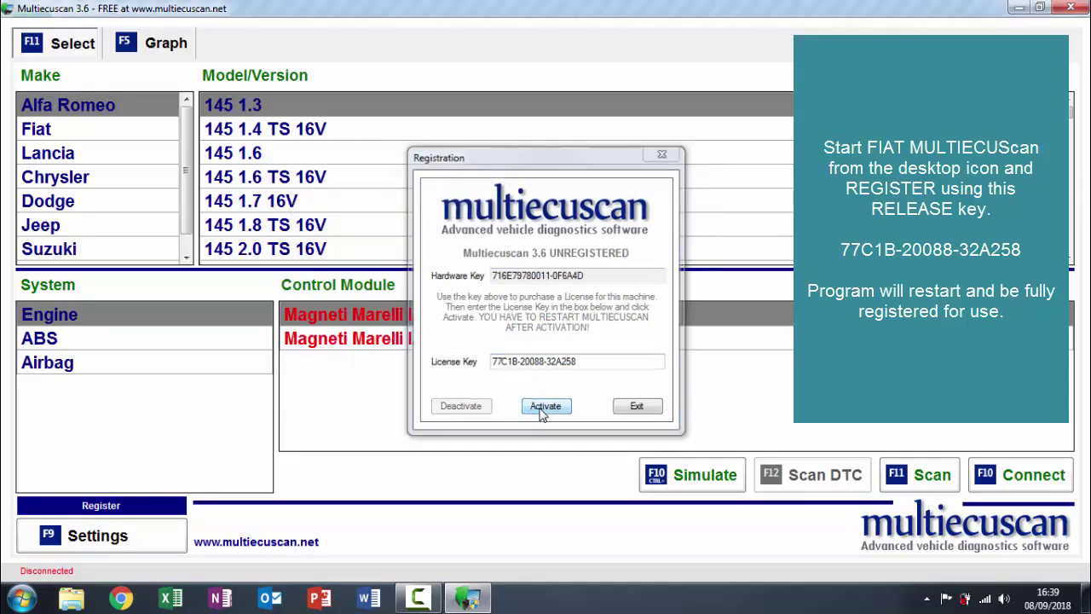
pyautogui.click(596, 316)
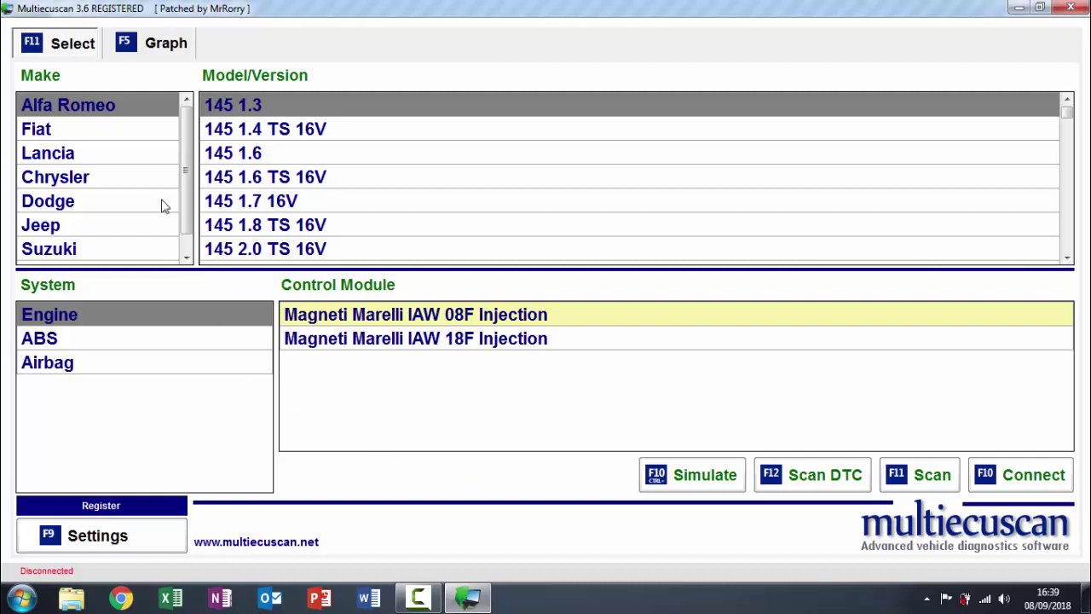
# - Select Fiat as the vehicle make and look through its model list
pyautogui.click(132, 141)
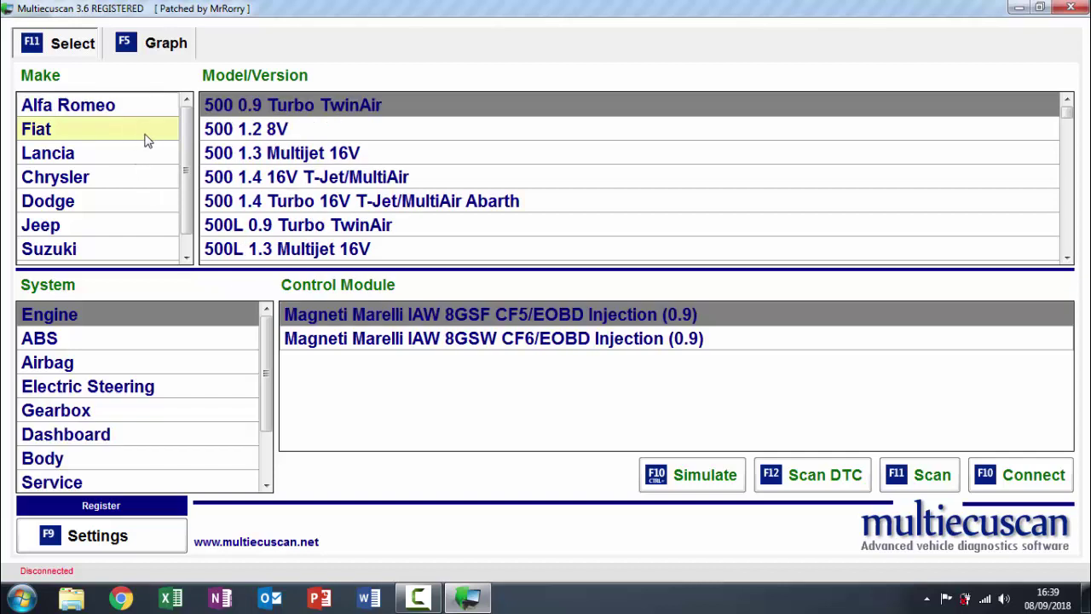
pyautogui.moveTo(1067, 112)
pyautogui.mouseDown()
pyautogui.moveTo(1067, 154)
pyautogui.moveTo(1068, 102)
pyautogui.mouseUp()
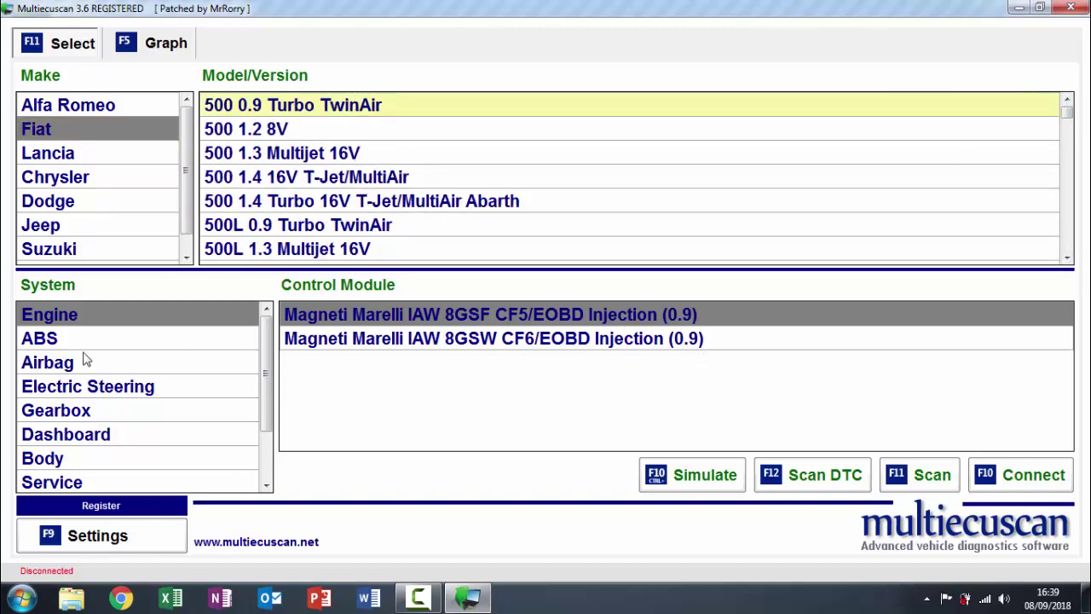
# - In the interface settings, try ELM 327 1.3/1.4/1.4b/2.1 (High Speed) for Interface 1, set its type to None and save
pyautogui.click(96, 546)
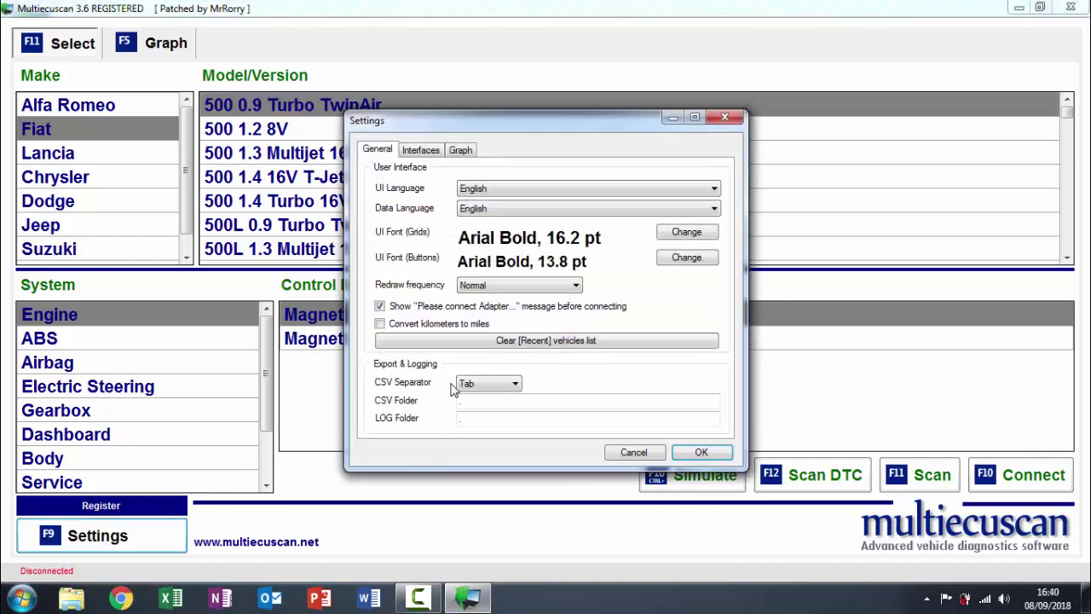
pyautogui.click(424, 150)
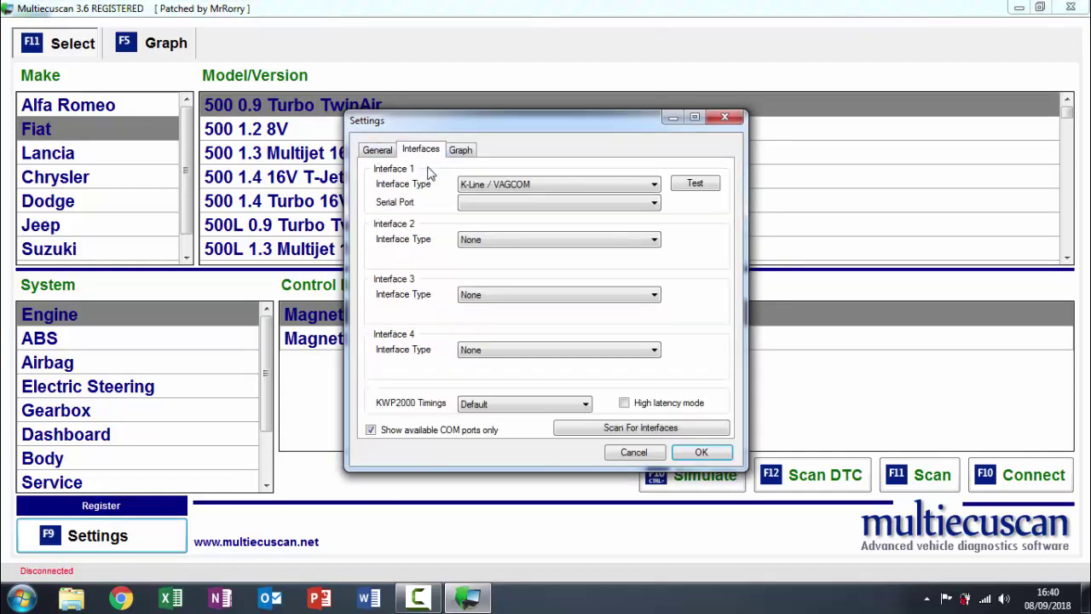
pyautogui.click(585, 185)
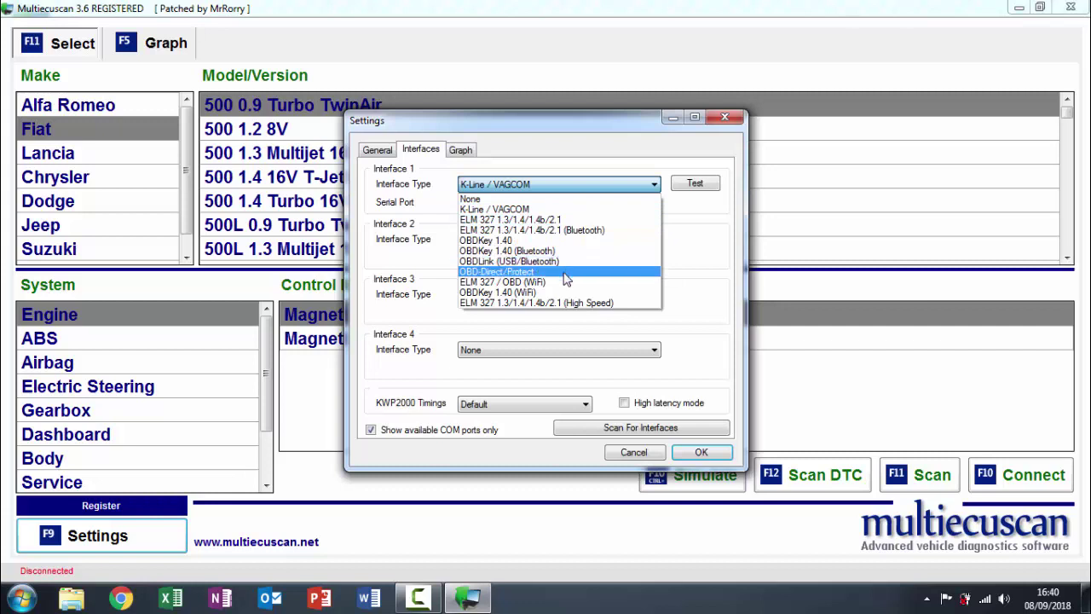
pyautogui.click(563, 303)
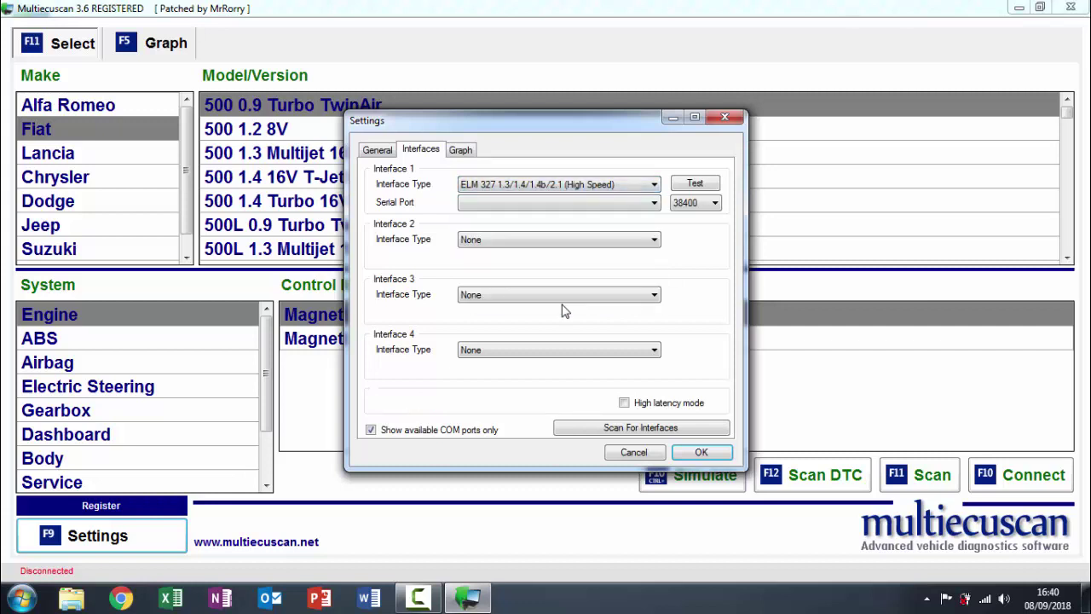
pyautogui.click(584, 184)
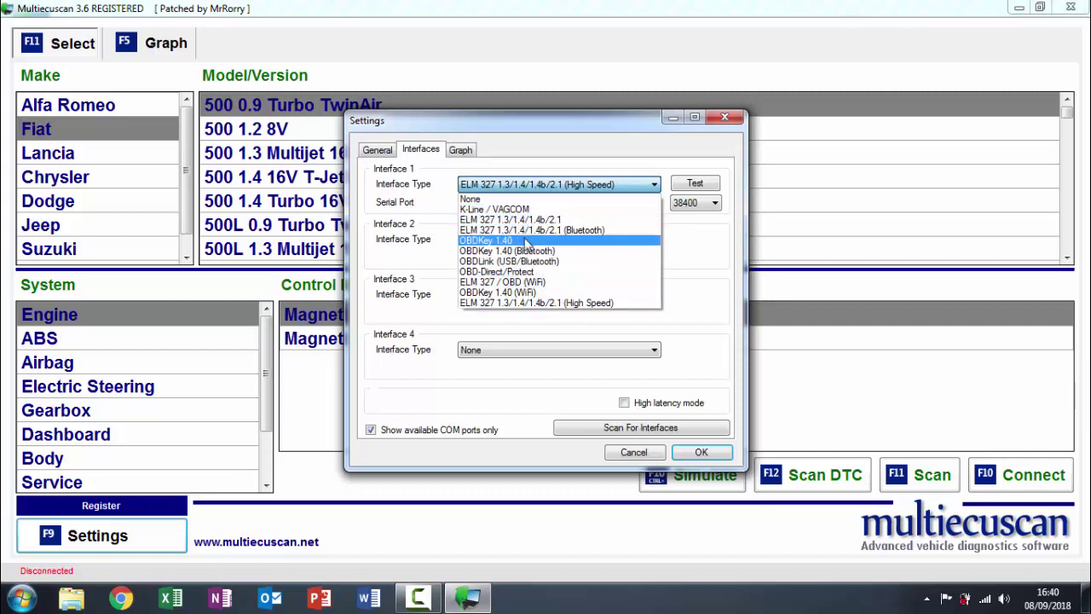
pyautogui.click(521, 201)
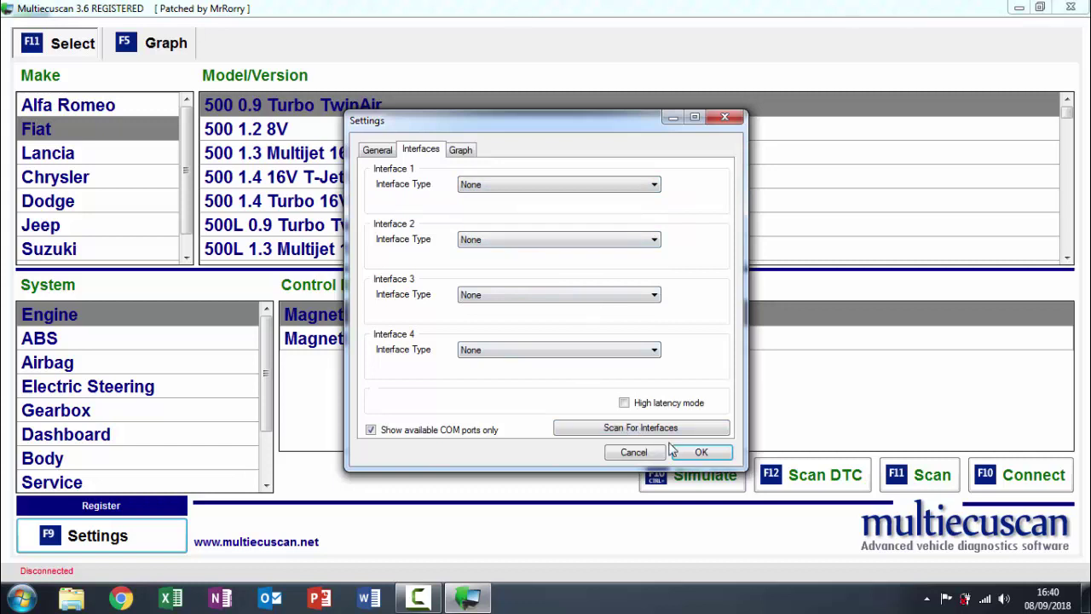
pyautogui.click(697, 454)
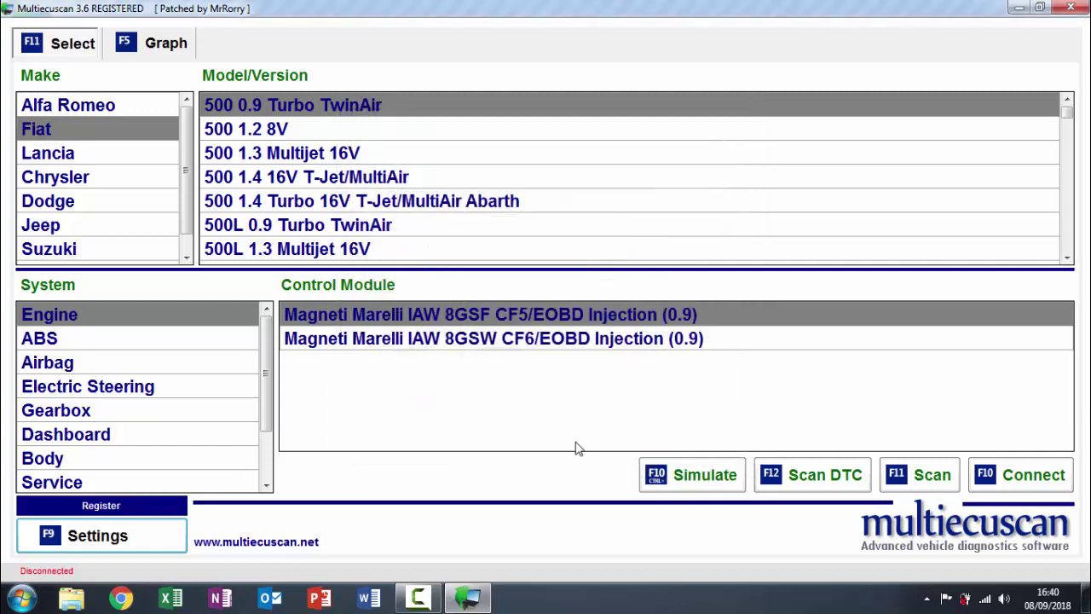
# - Review the models and systems offered for Lancia, Chrysler, Dodge, Jeep and Suzuki, and close the program
pyautogui.click(102, 158)
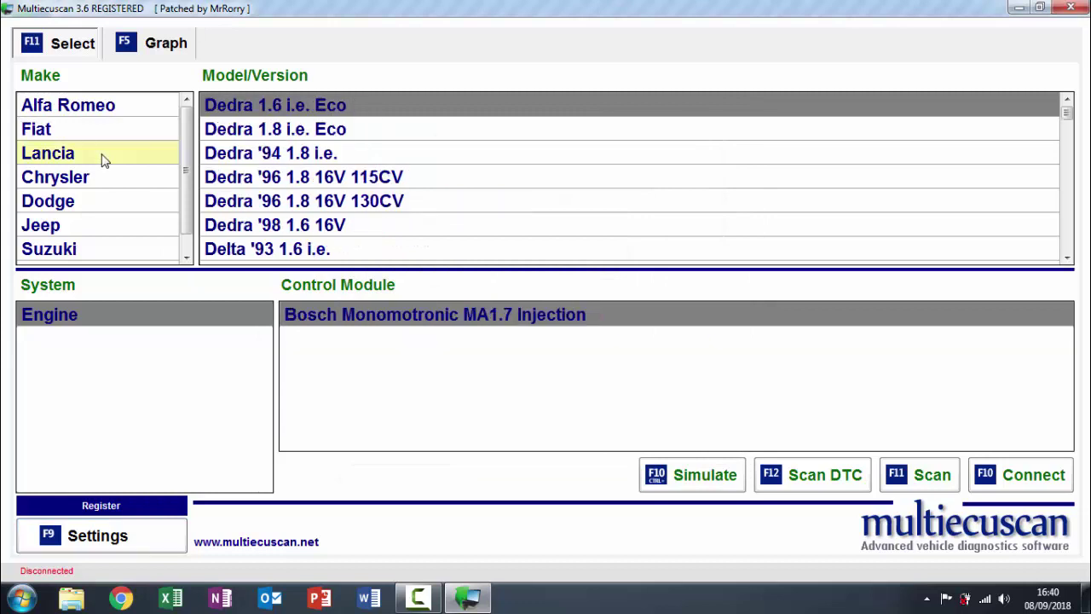
pyautogui.click(96, 181)
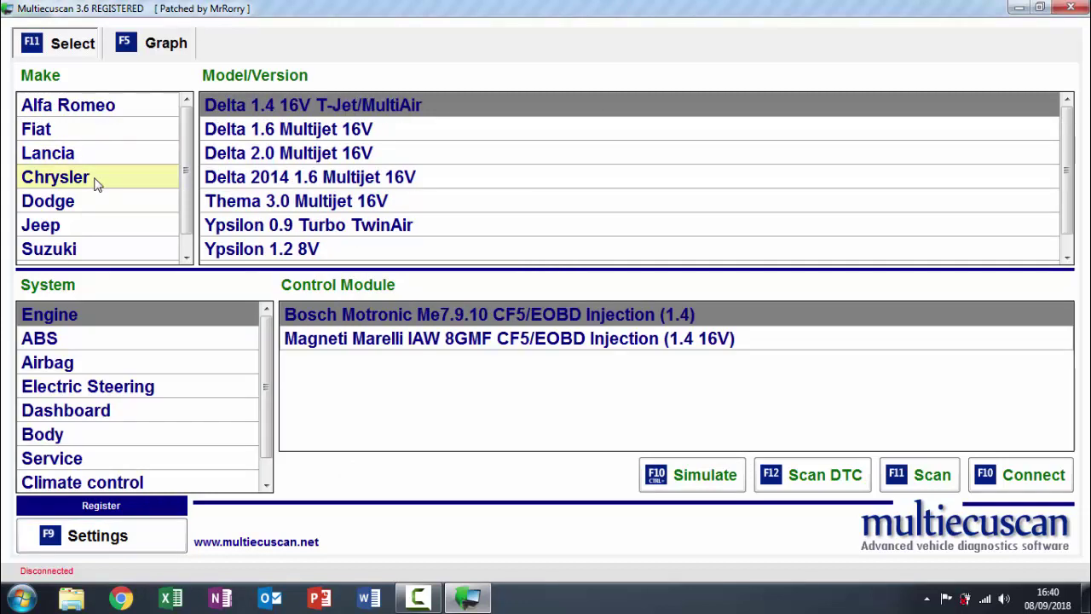
pyautogui.click(93, 208)
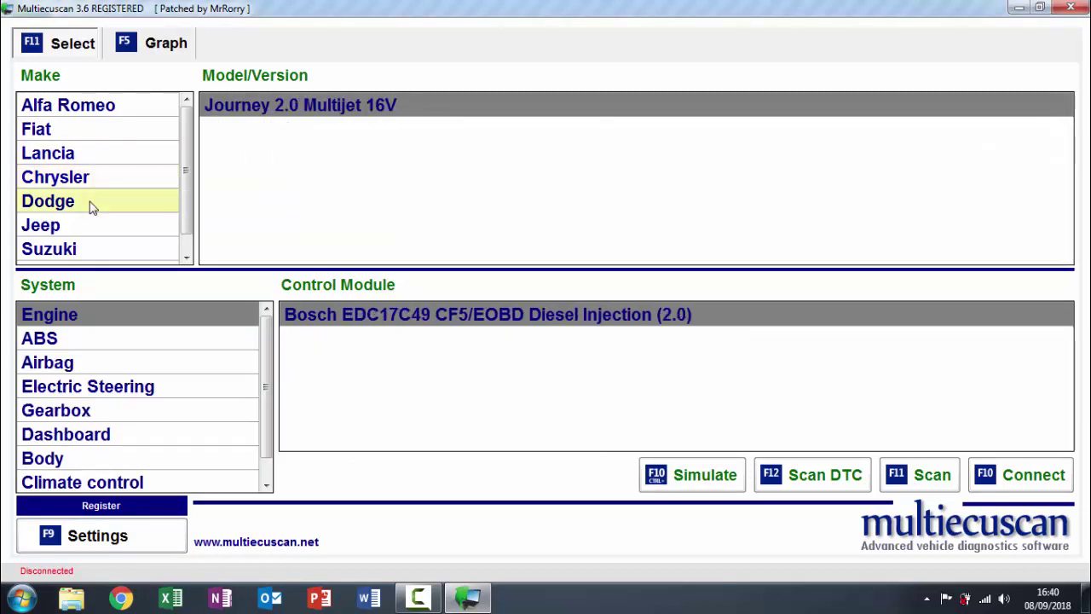
pyautogui.click(93, 226)
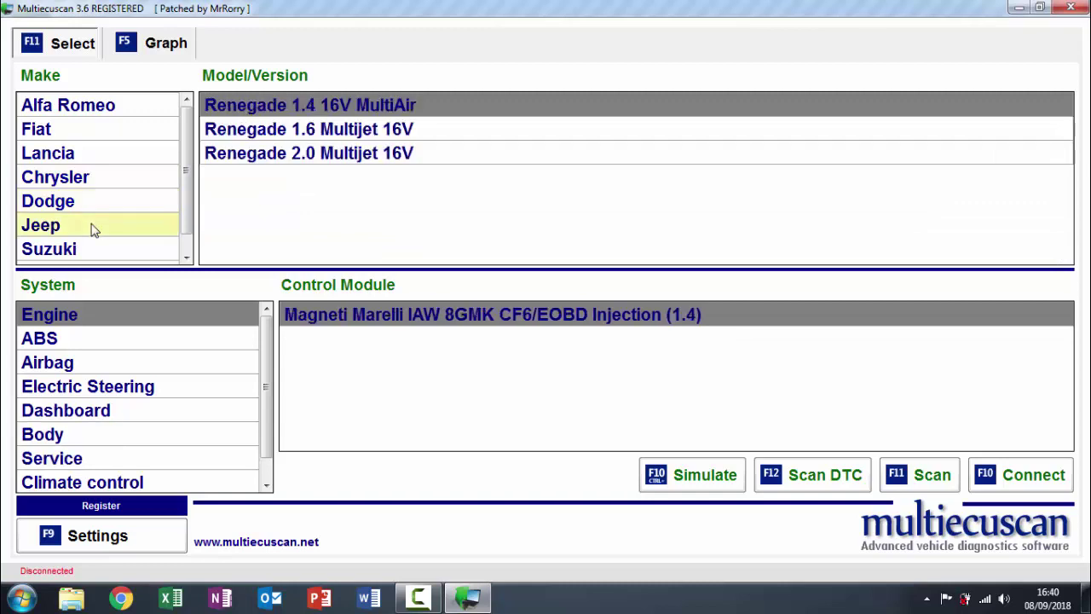
pyautogui.click(96, 259)
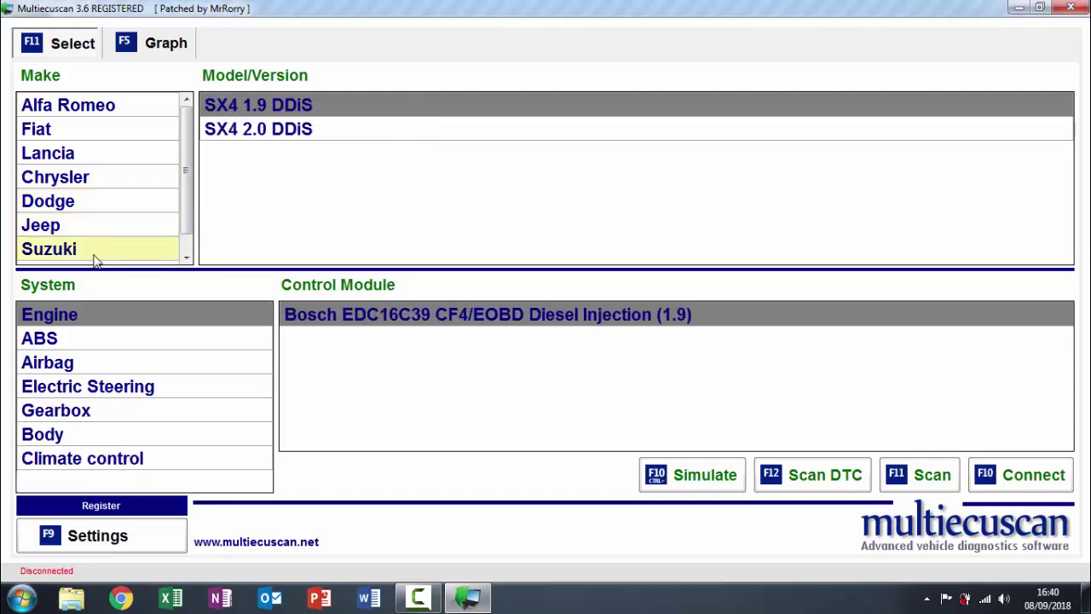
pyautogui.scroll(-1, 101, 250)
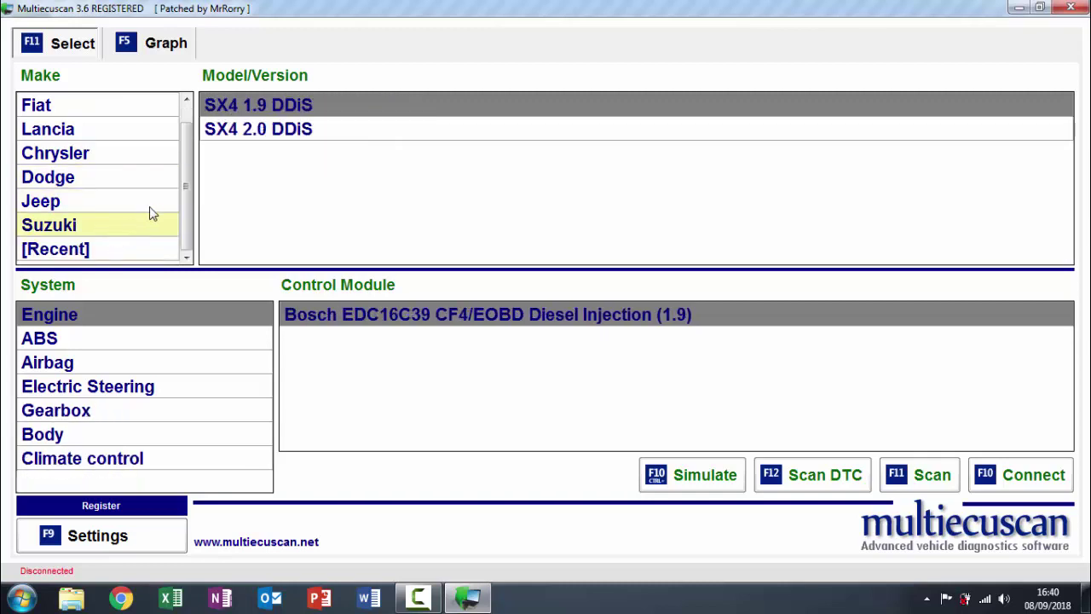
pyautogui.scroll(1, 190, 162)
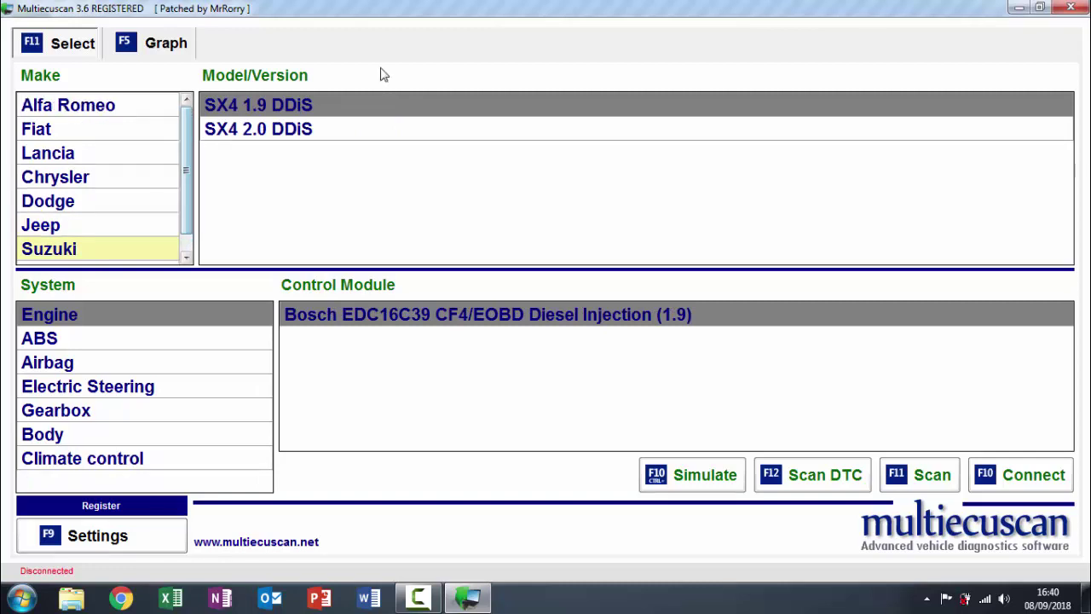
pyautogui.click(1072, 9)
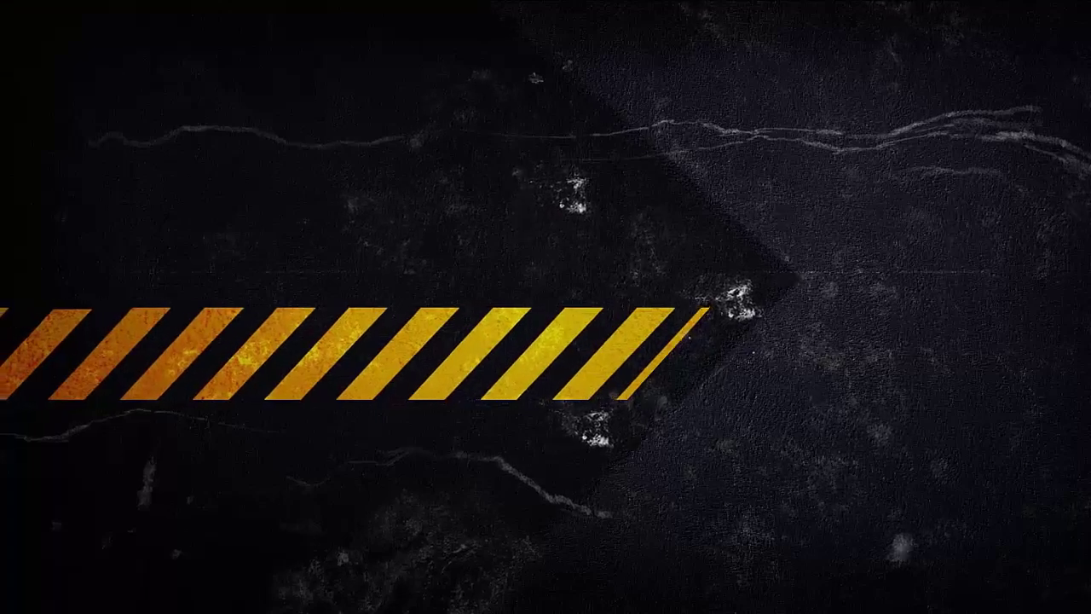